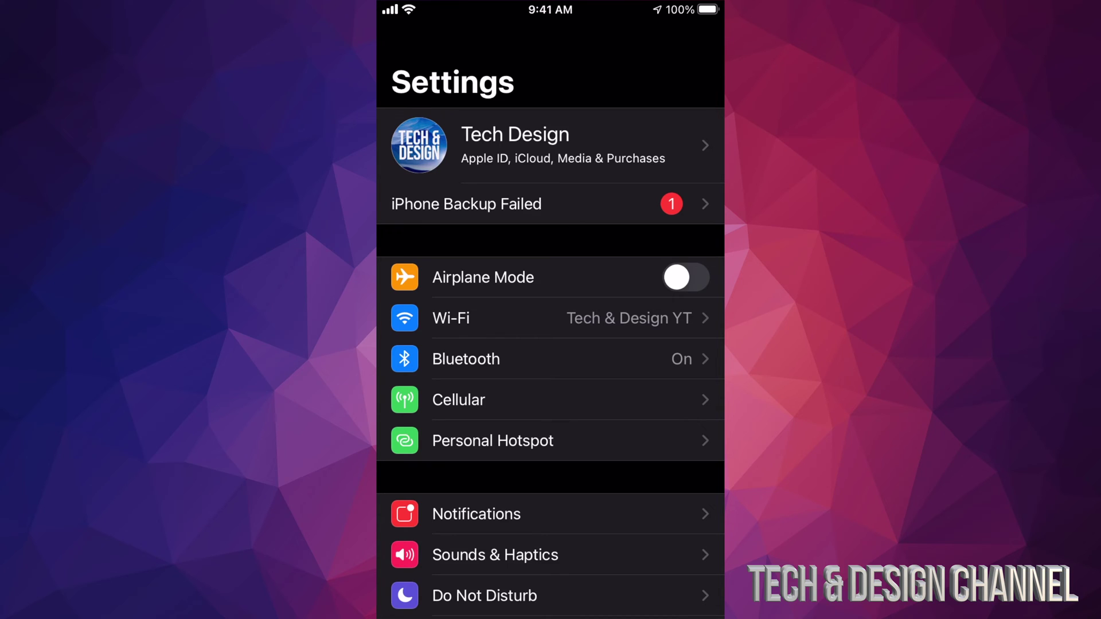
# Look into the failed iPhone backup alert.
pyautogui.click(467, 203)
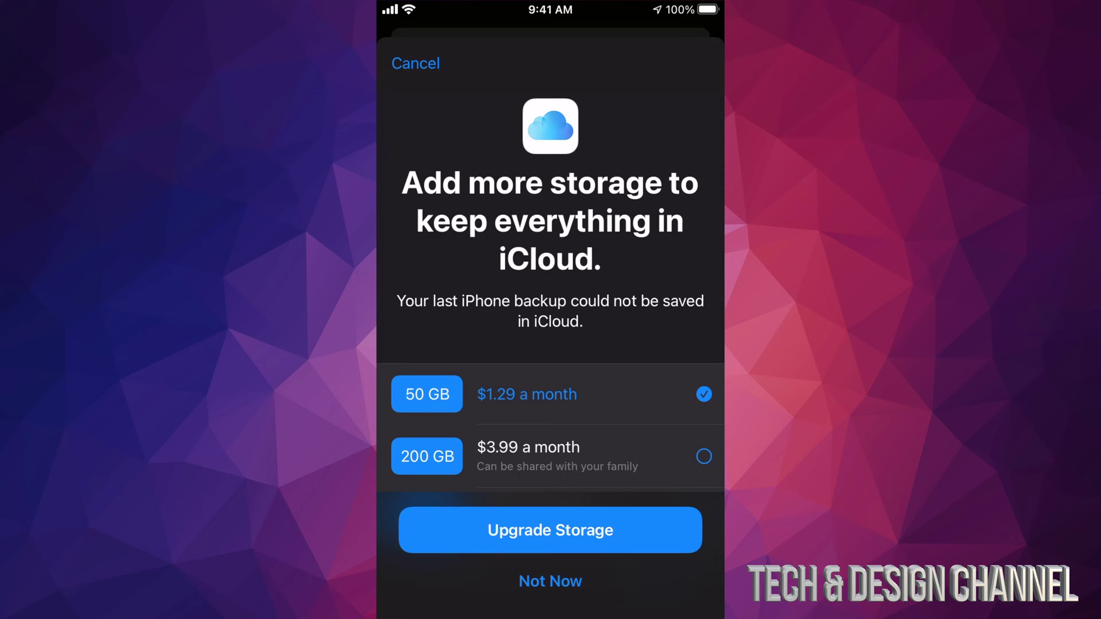
pyautogui.scroll(-3, 551, 344)
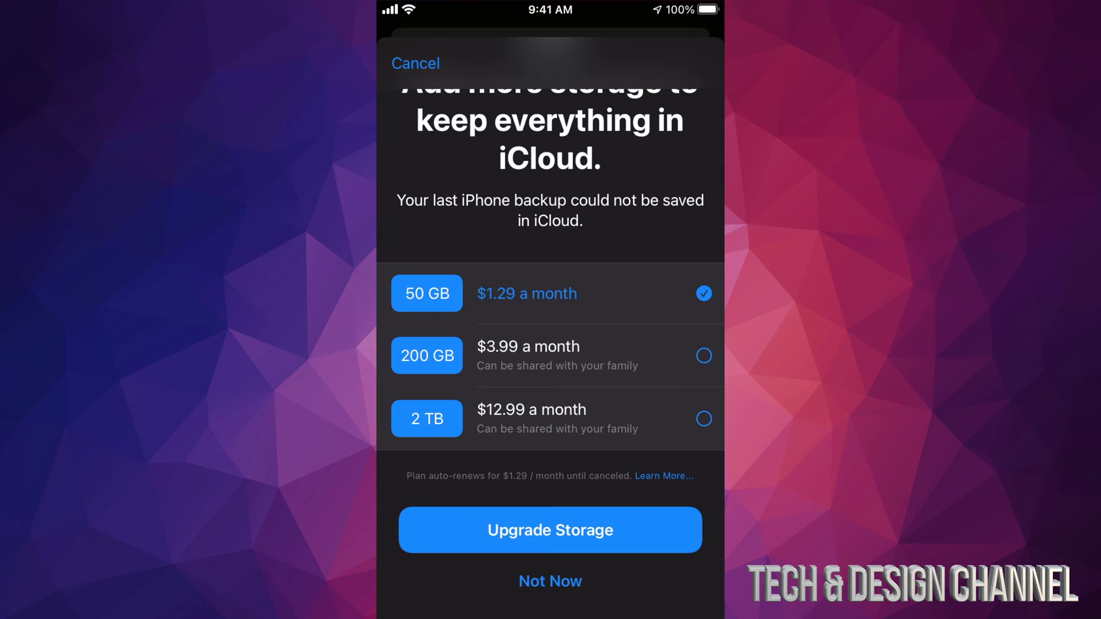
pyautogui.scroll(3, 550, 269)
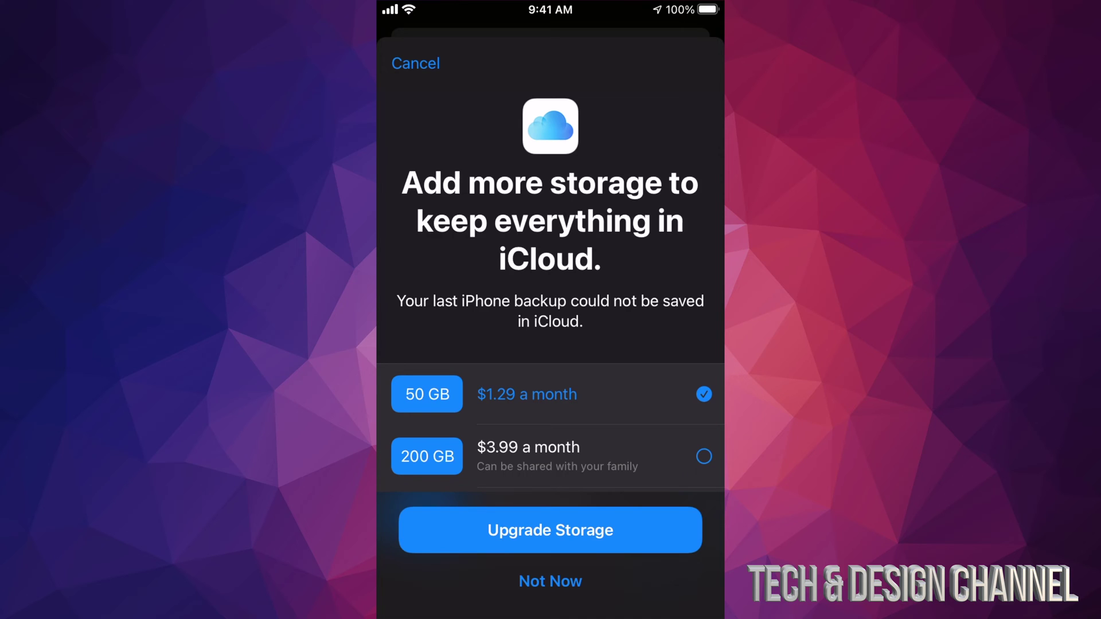
# Decline the storage upgrade offer and bring up the iCloud storage overview.
pyautogui.click(415, 63)
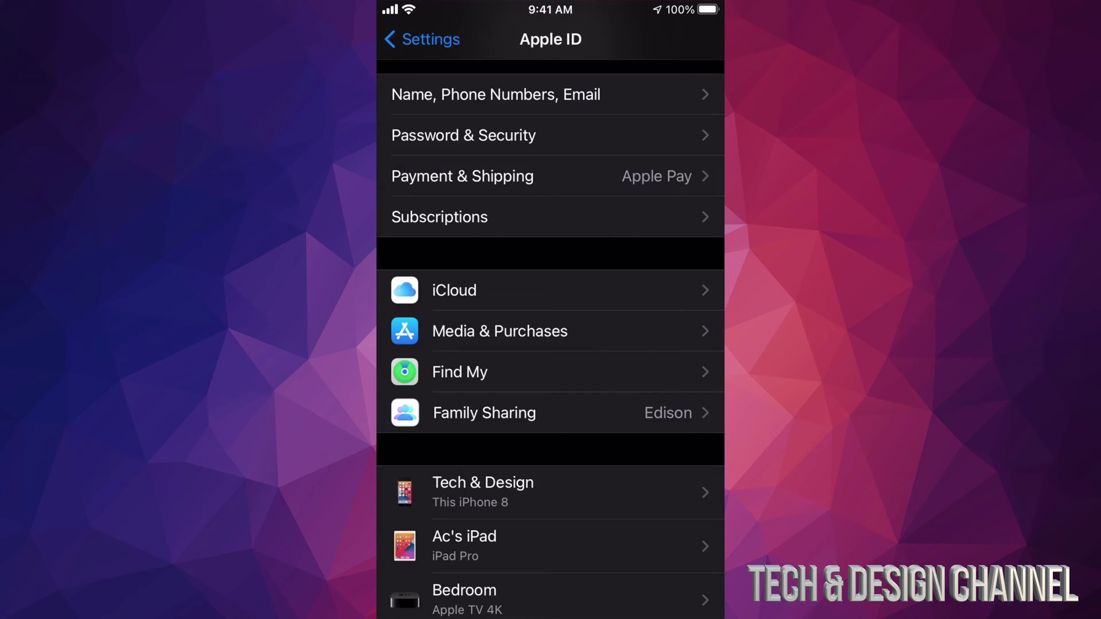
pyautogui.scroll(-1, 550, 333)
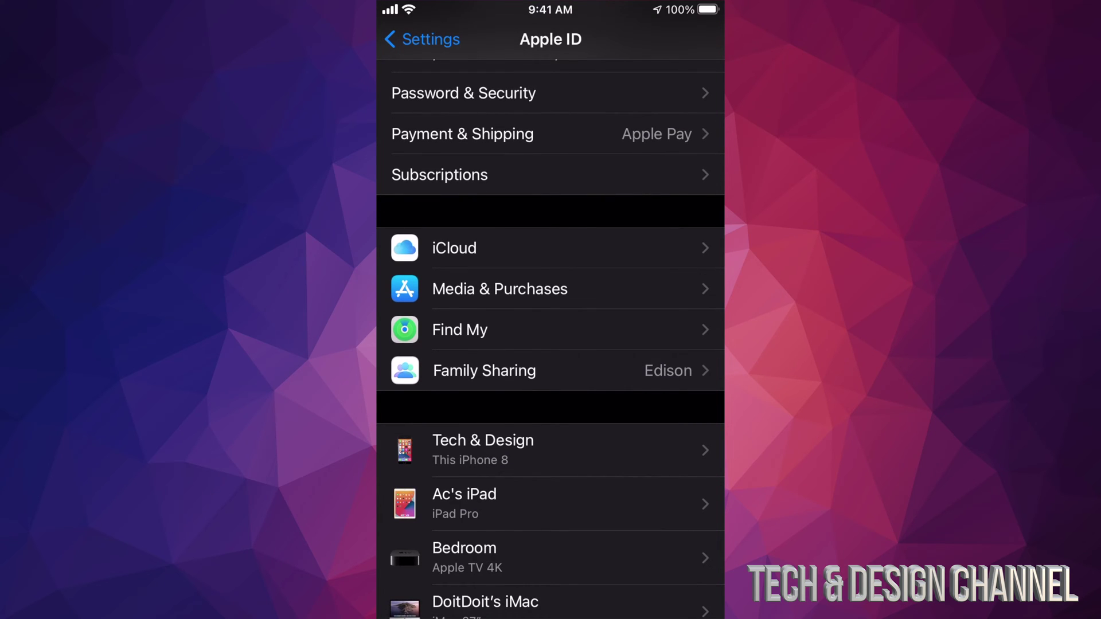
pyautogui.scroll(1, 550, 333)
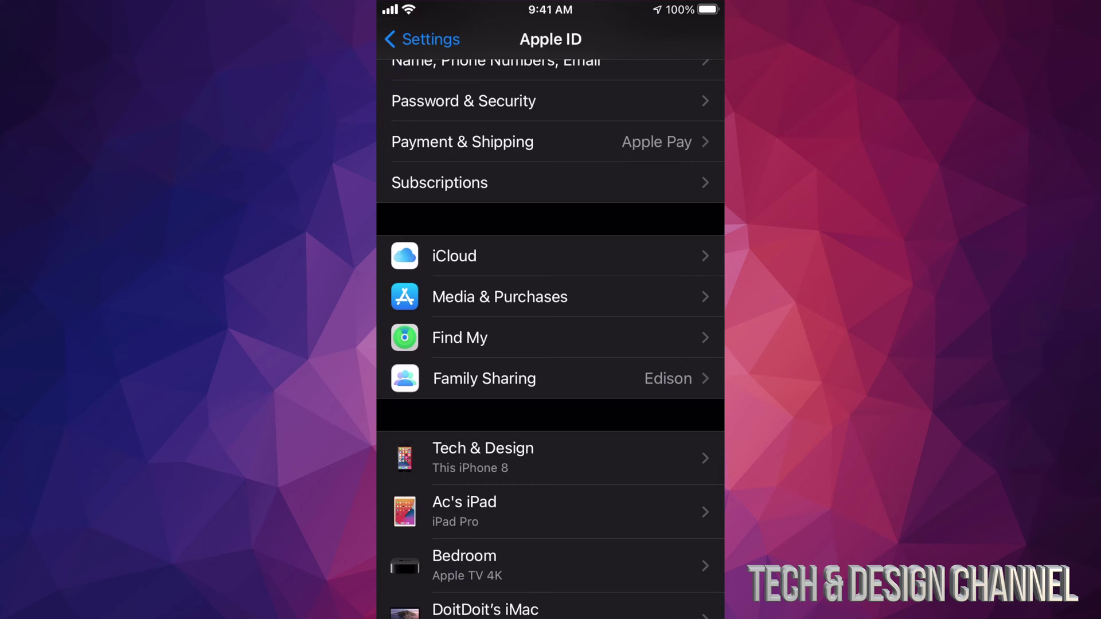
pyautogui.click(454, 255)
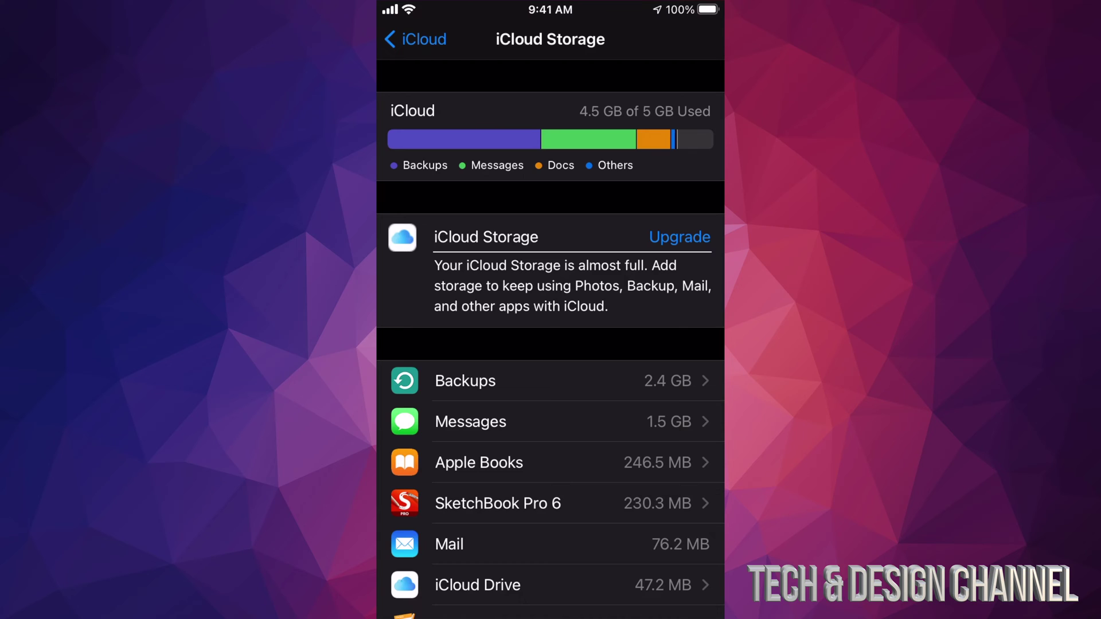
pyautogui.scroll(-2, 551, 344)
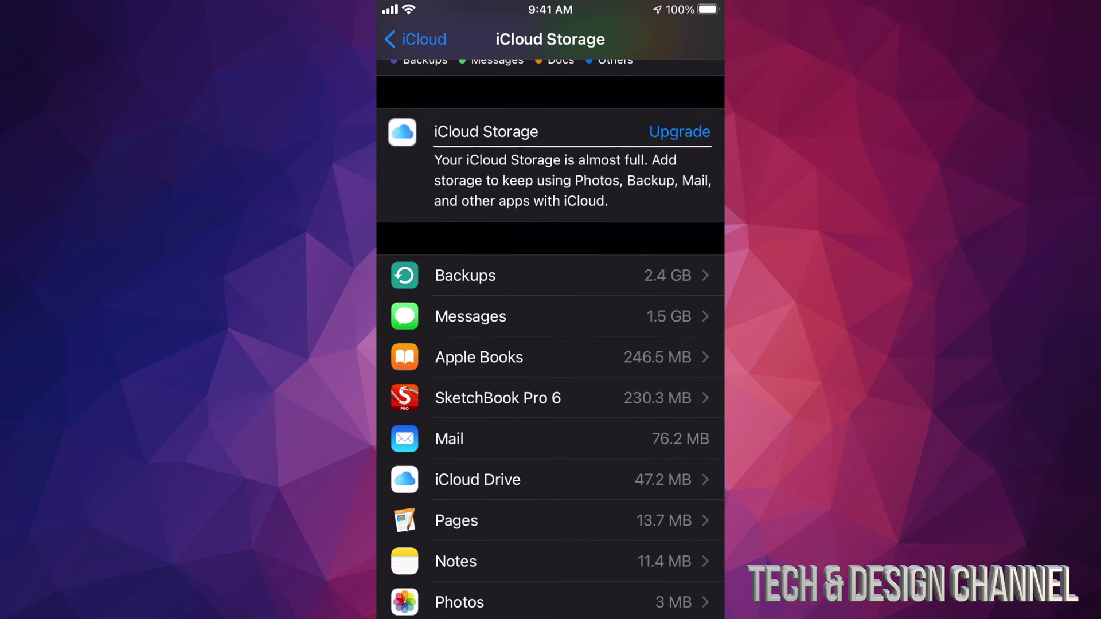
pyautogui.scroll(-5, 550, 344)
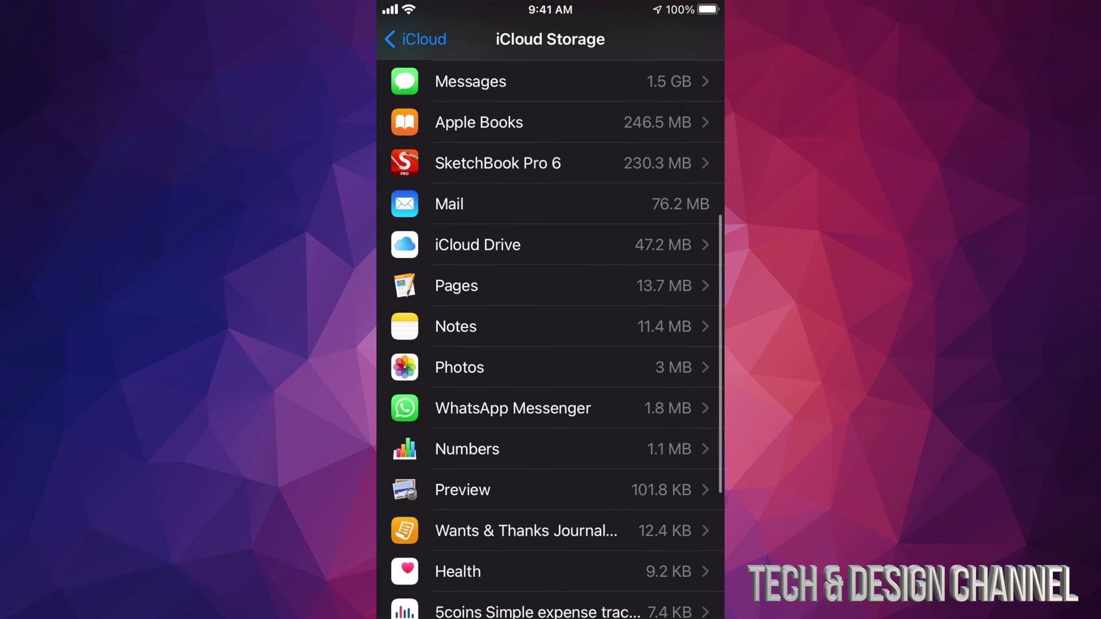
pyautogui.scroll(-5, 550, 344)
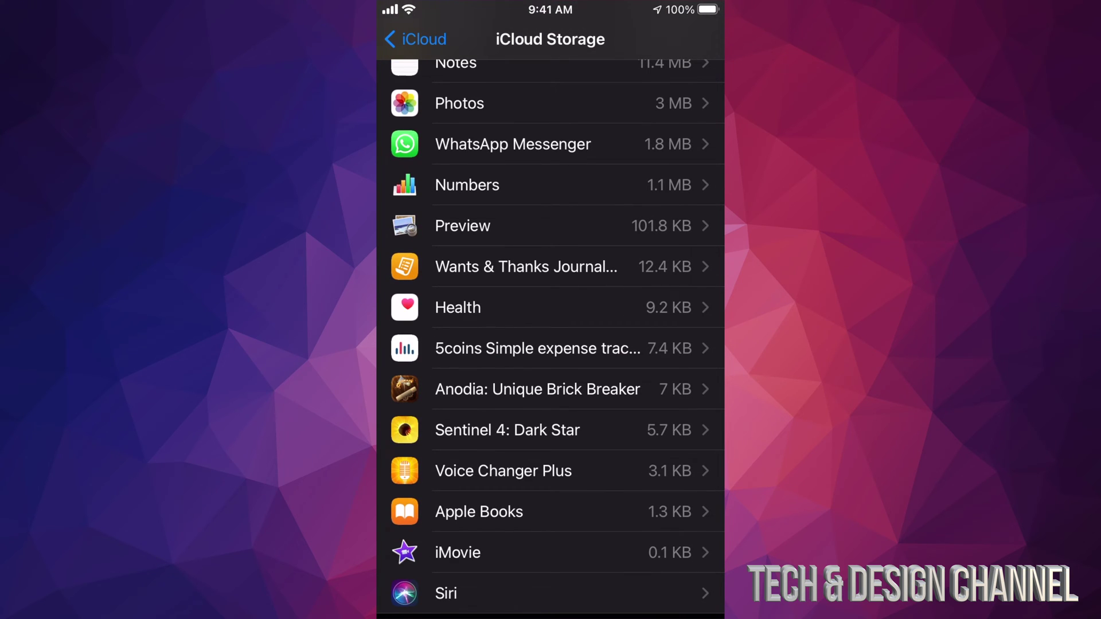
pyautogui.scroll(-3, 551, 338)
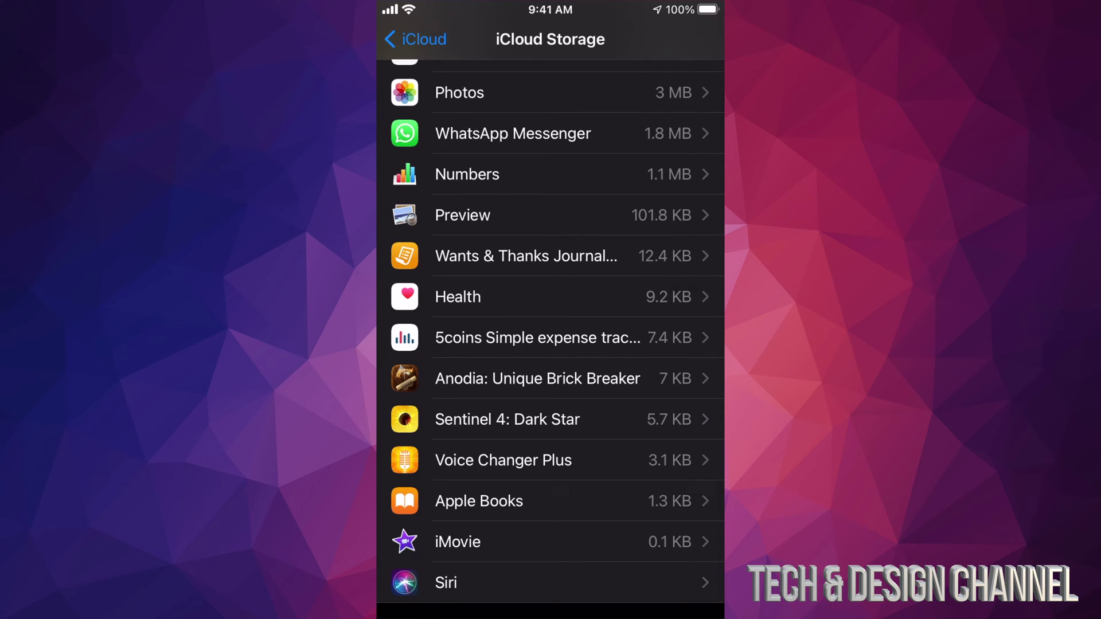
pyautogui.scroll(6, 550, 338)
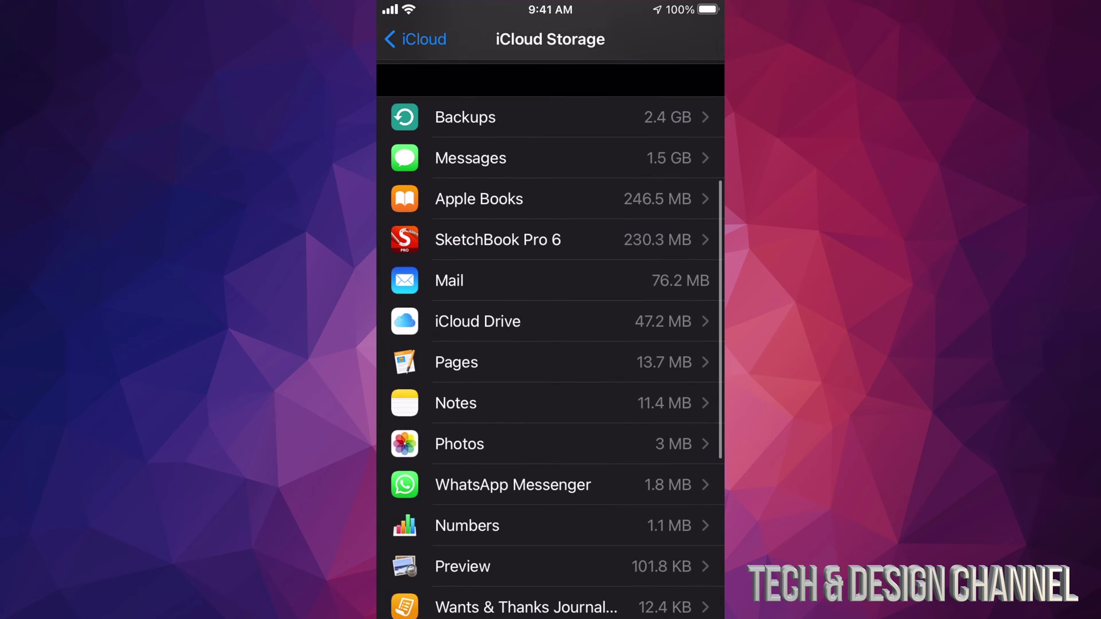
pyautogui.scroll(5, 551, 338)
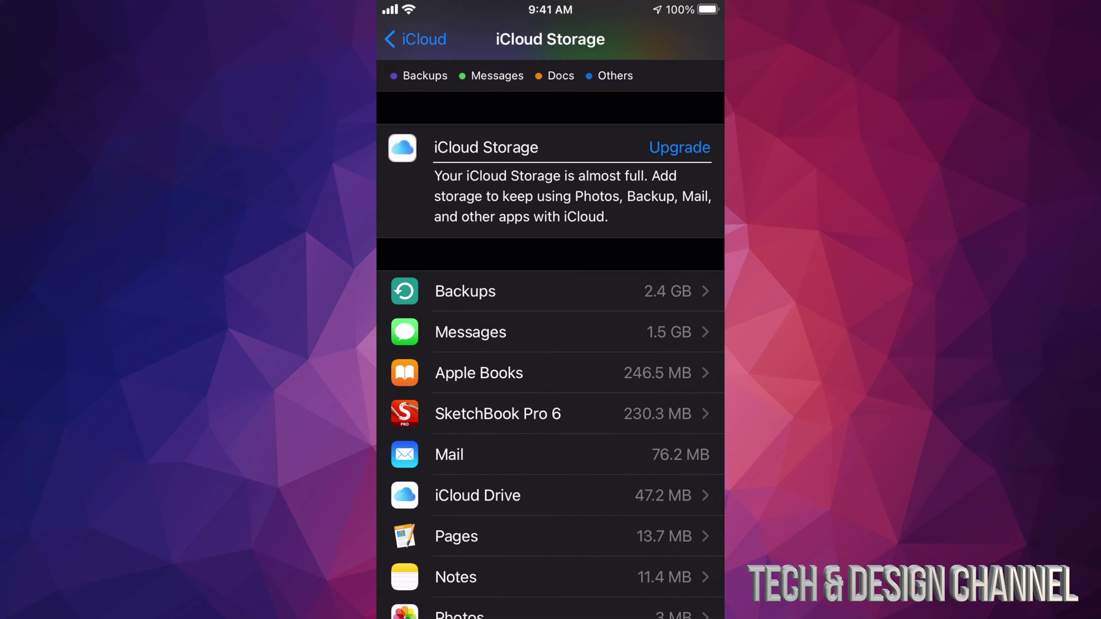
# Show Messages' top conversations by iCloud size; the largest is 23.8 MB.
pyautogui.click(471, 332)
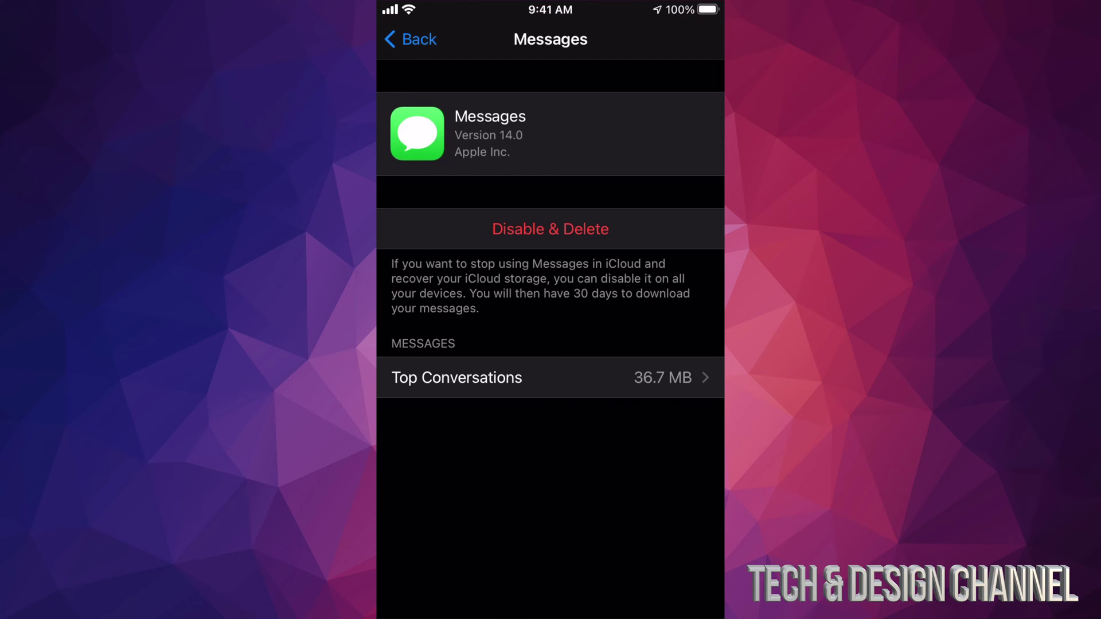
pyautogui.click(457, 378)
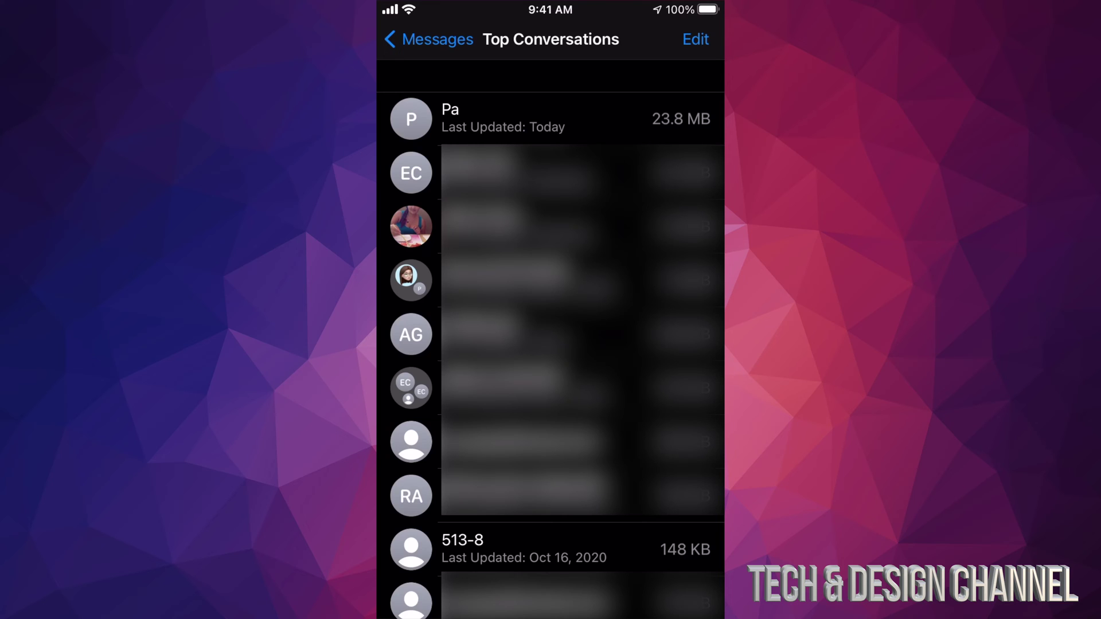
# Delete the 148 KB 513-8 conversation and return to the Messages storage page.
pyautogui.click(694, 39)
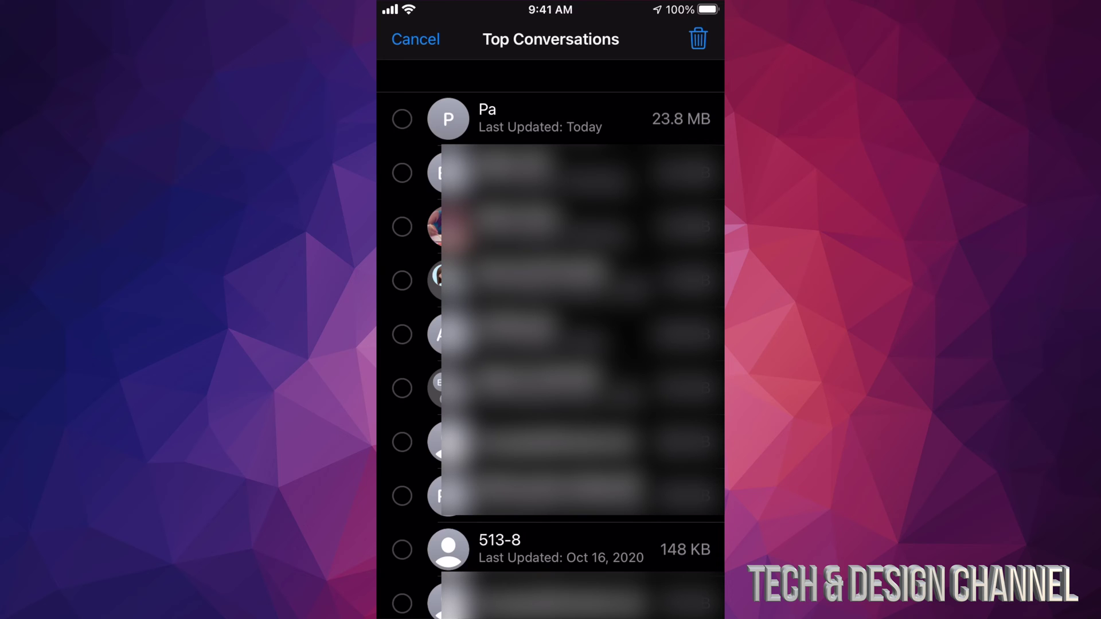
pyautogui.scroll(-1, 550, 345)
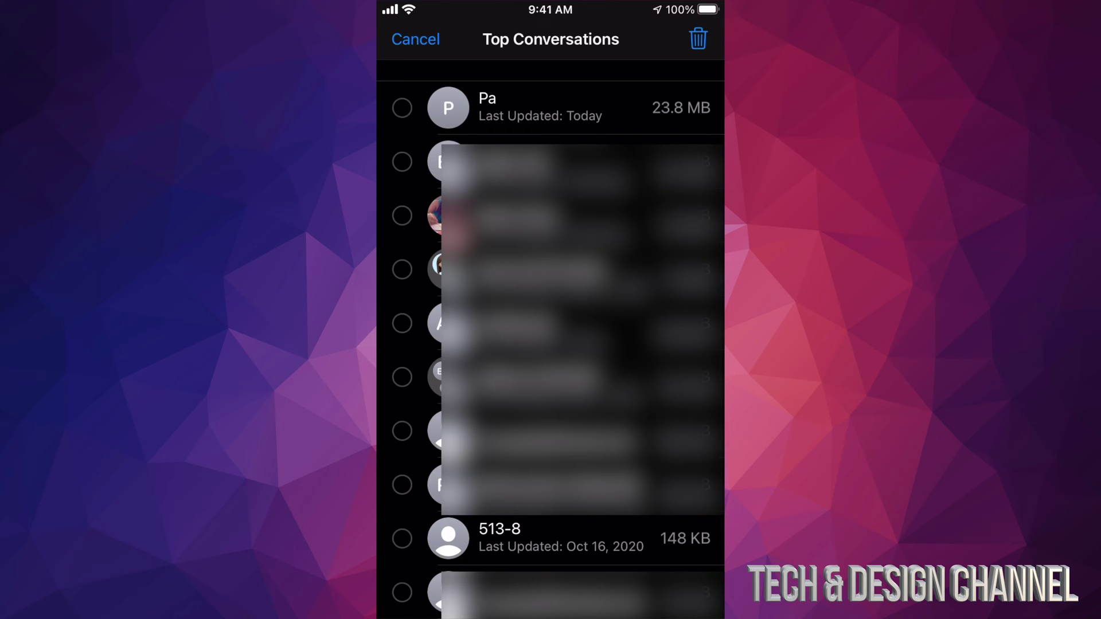
pyautogui.click(402, 538)
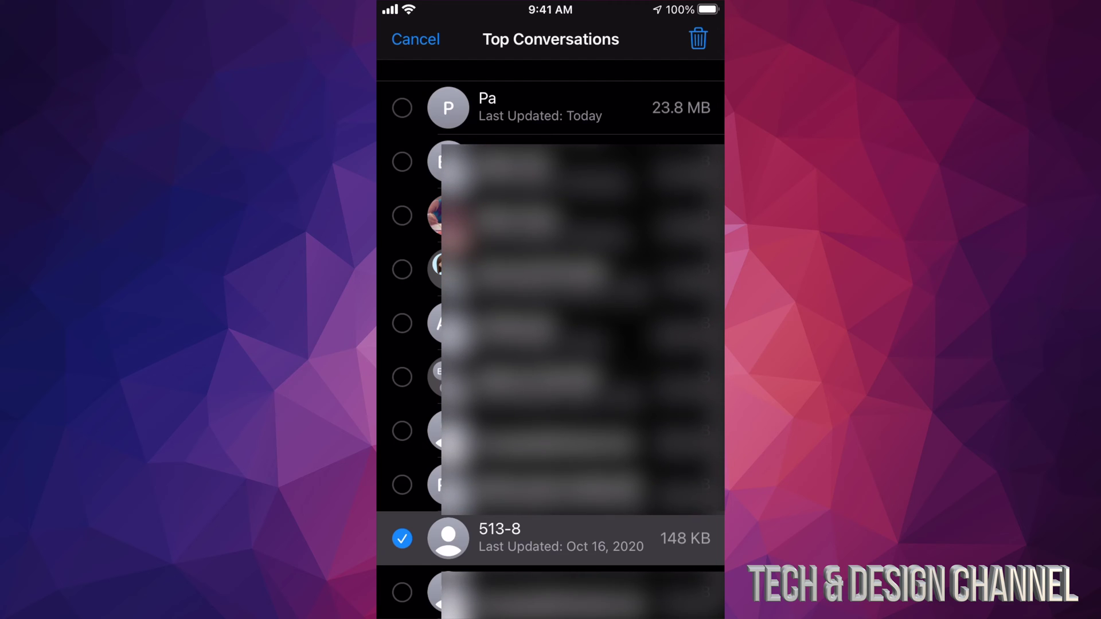
pyautogui.click(698, 39)
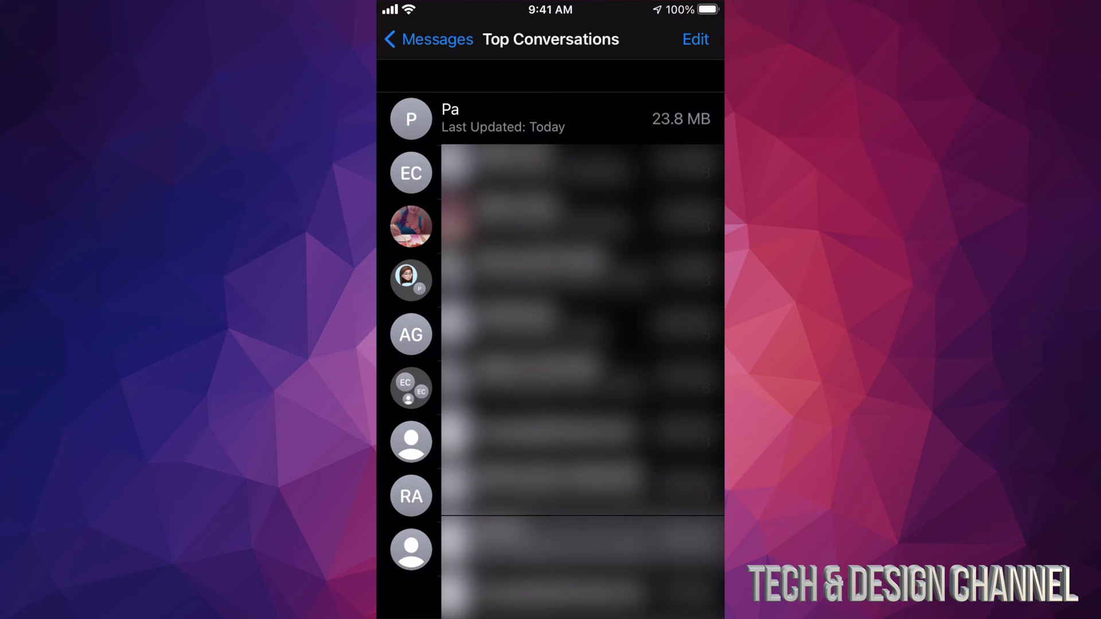
pyautogui.click(431, 39)
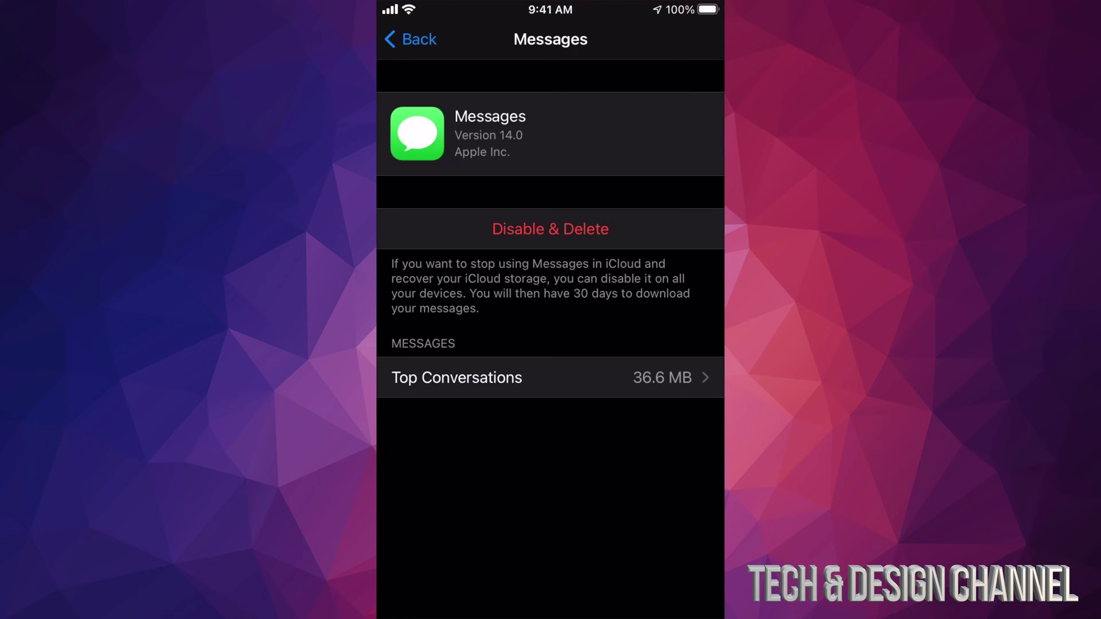
# Go back to the iCloud Storage overview and look over each app's usage.
pyautogui.click(412, 39)
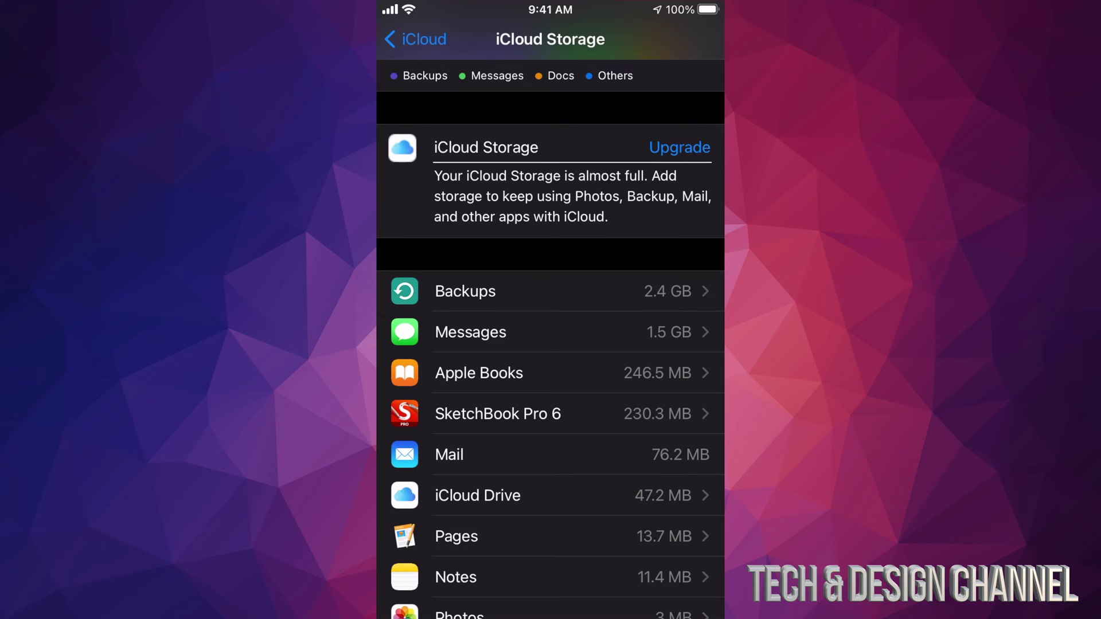
pyautogui.scroll(-3, 550, 344)
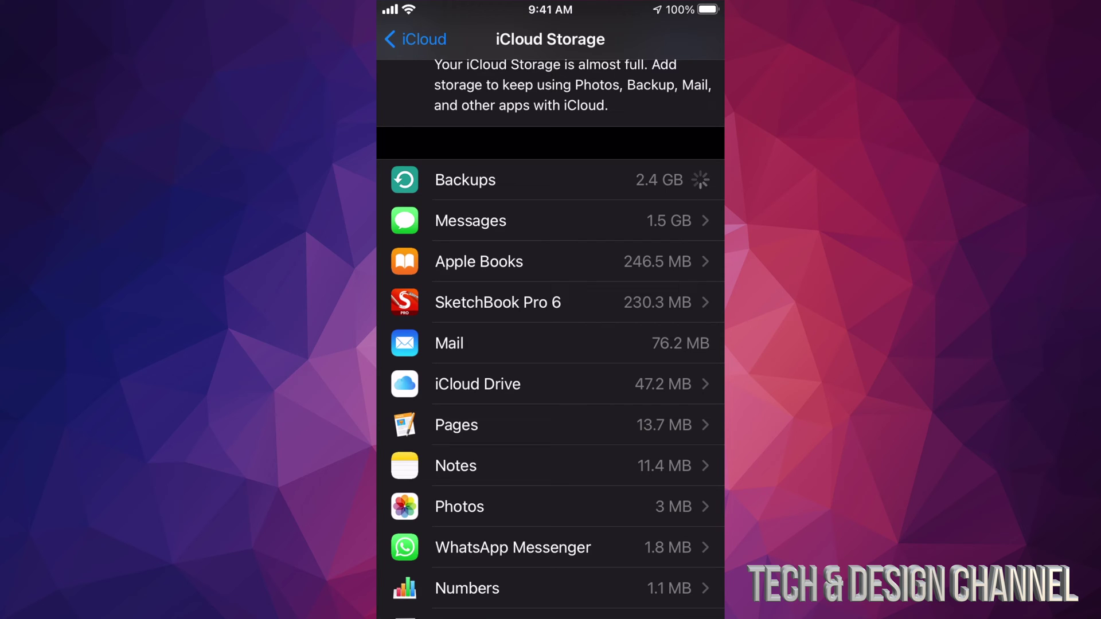
pyautogui.scroll(1, 551, 344)
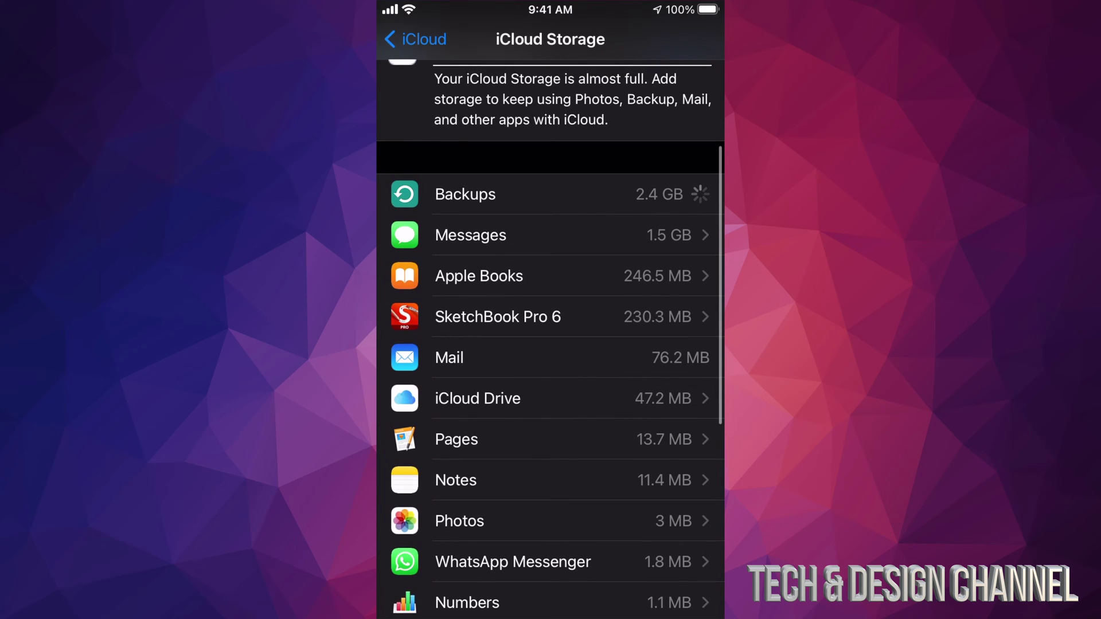
# Inspect SketchBook Pro 6's 206.3 MB of iCloud documents and try Delete Documents & Data.
pyautogui.click(497, 317)
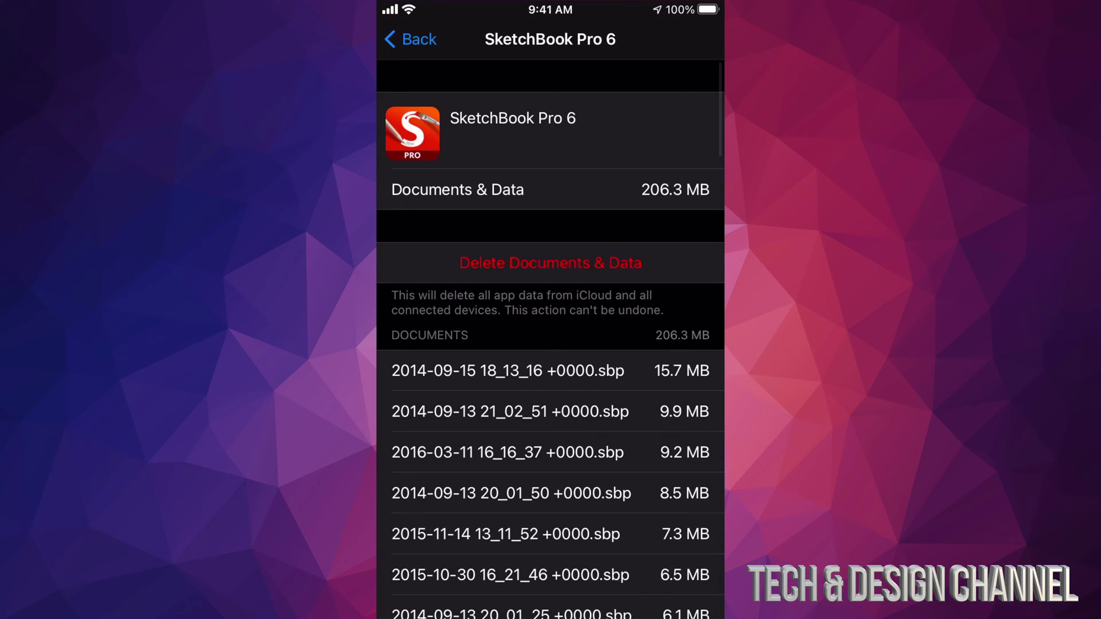
pyautogui.scroll(-1, 550, 344)
pyautogui.scroll(-2, 551, 344)
pyautogui.scroll(-1, 550, 344)
pyautogui.scroll(-3, 550, 344)
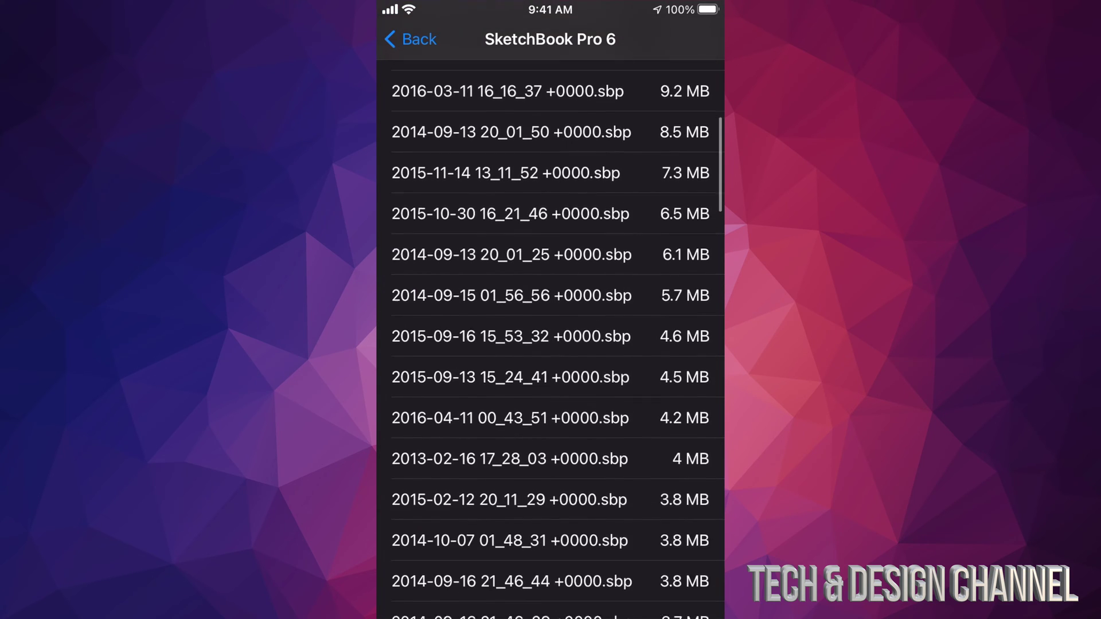
pyautogui.scroll(-1, 551, 344)
pyautogui.scroll(-3, 550, 344)
pyautogui.scroll(10, 550, 344)
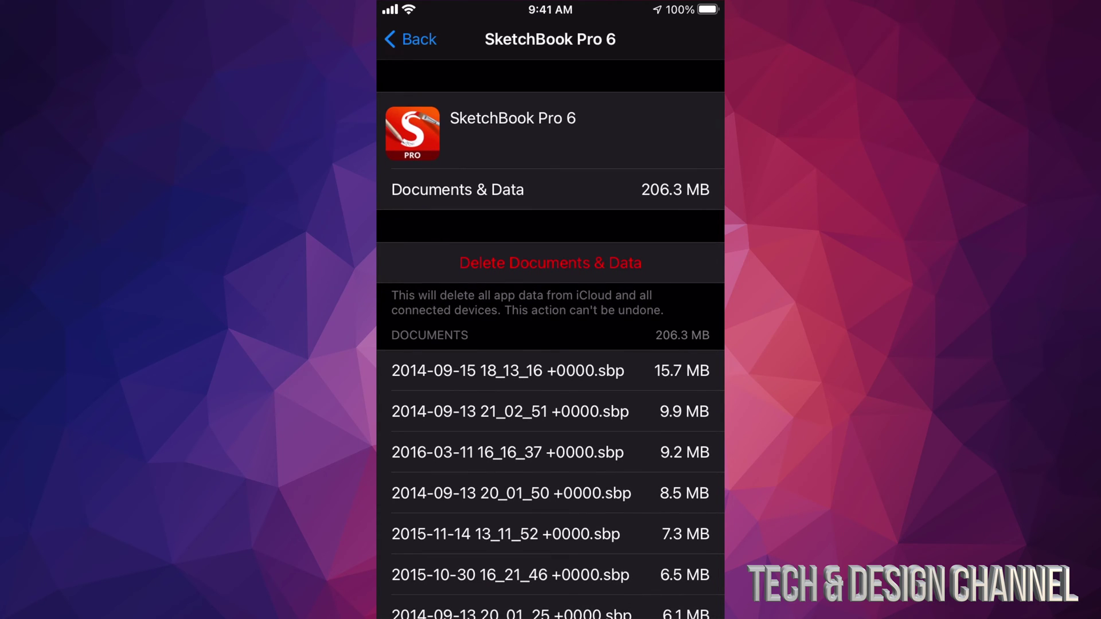
pyautogui.click(550, 262)
pyautogui.click(551, 585)
# Return to the iCloud Storage list and view its smallest entries, iMovie and Siri.
pyautogui.click(409, 38)
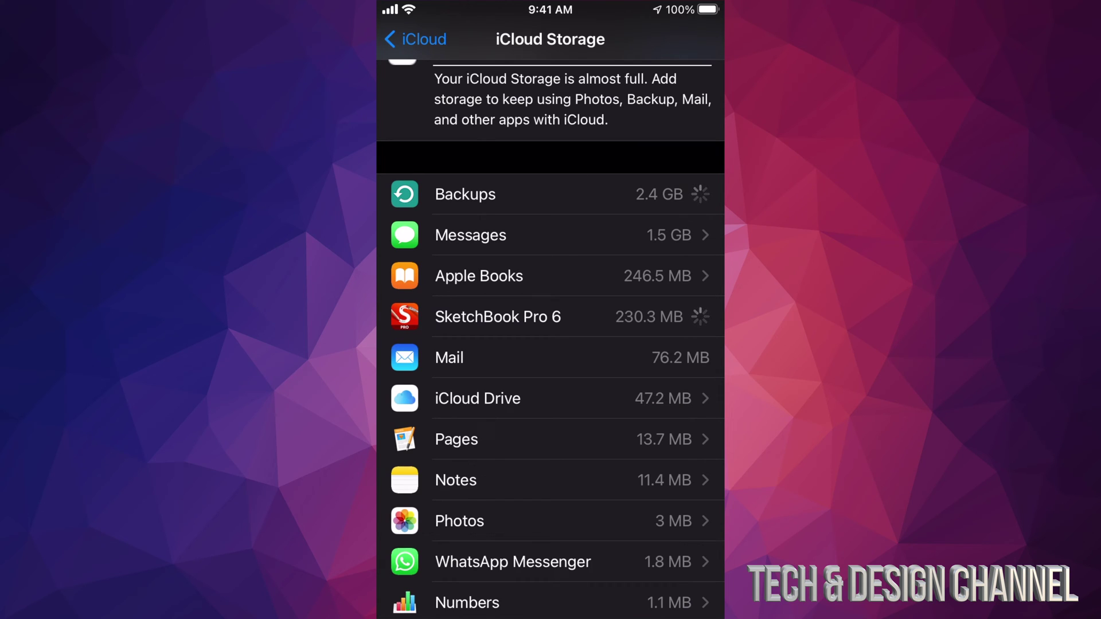
pyautogui.scroll(-7, 550, 344)
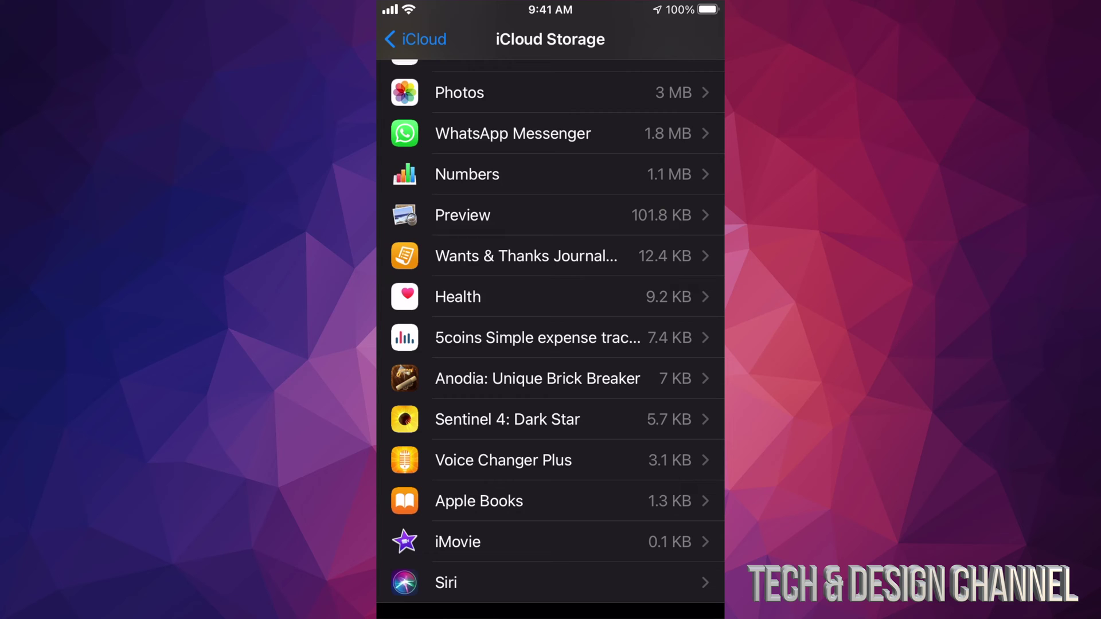
# Disable Messages in iCloud and confirm deleting its 1.5 GB of stored messages.
pyautogui.scroll(8, 551, 344)
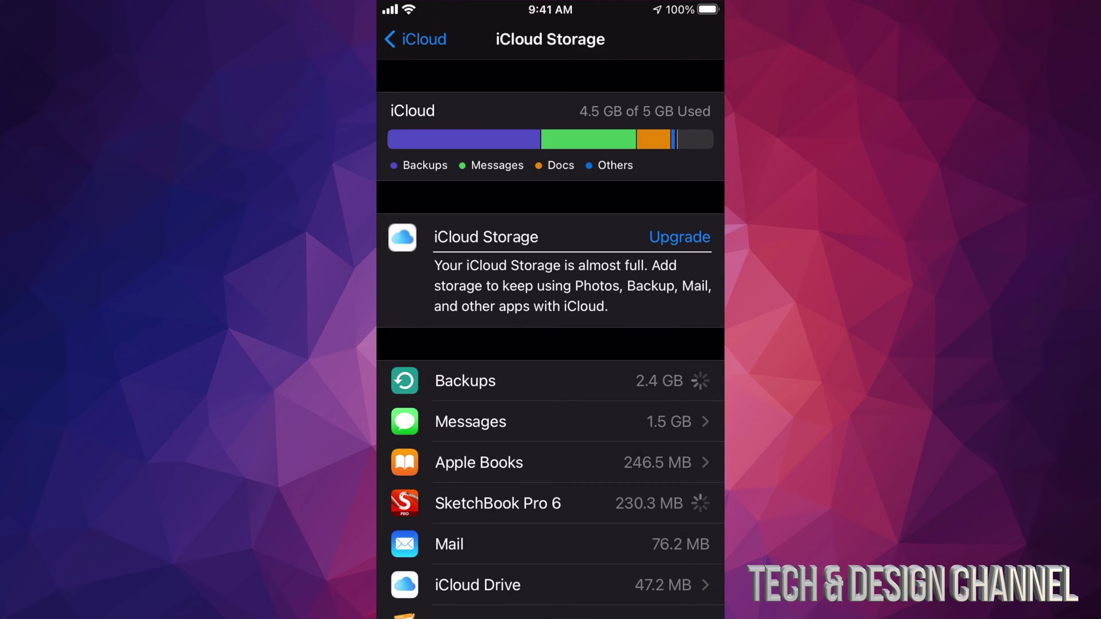
pyautogui.click(471, 422)
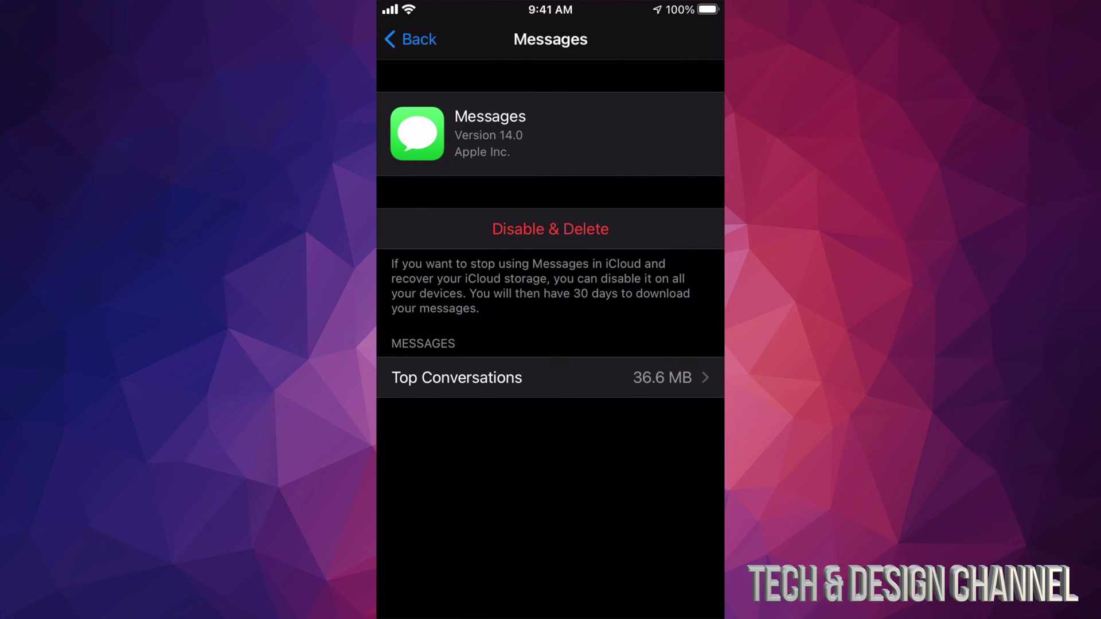
pyautogui.click(550, 229)
pyautogui.click(550, 523)
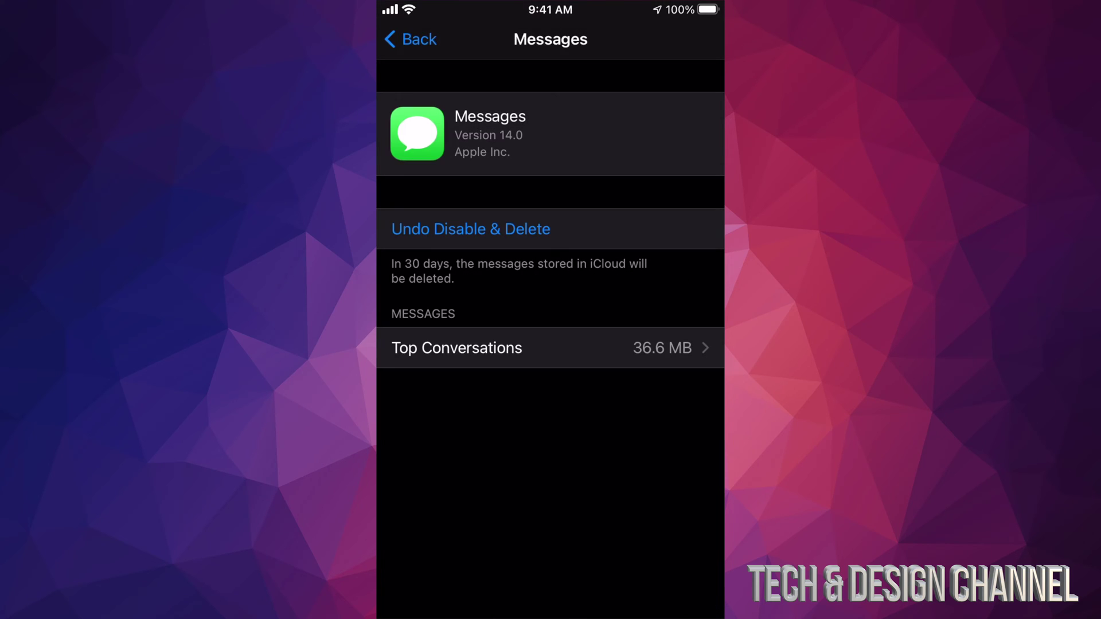
pyautogui.click(411, 39)
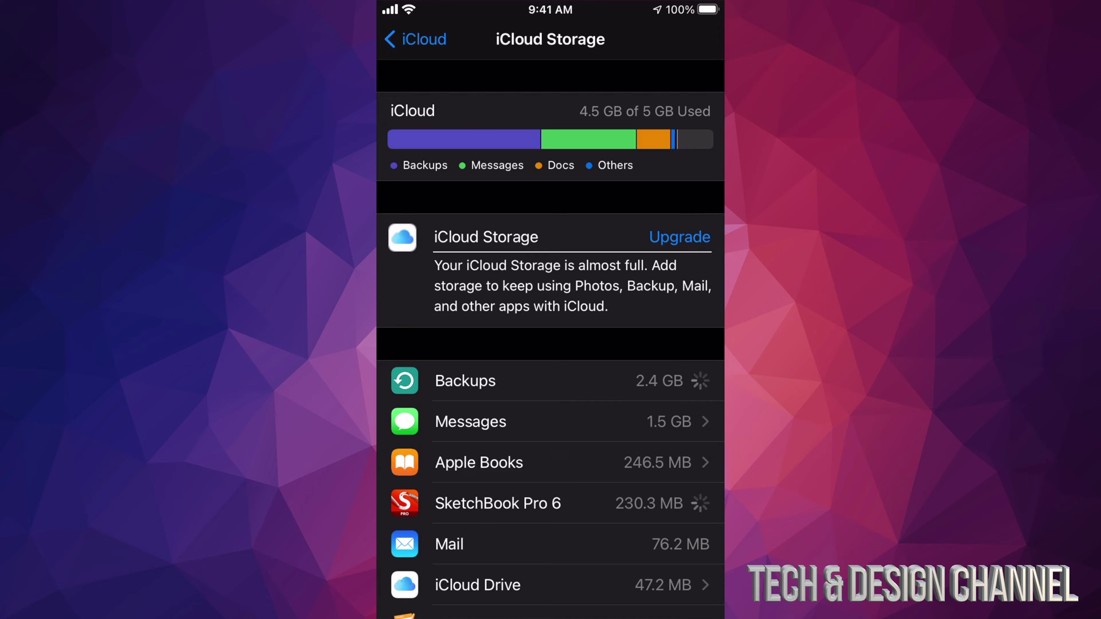
# Open the Backups entry in iCloud Storage.
pyautogui.click(466, 381)
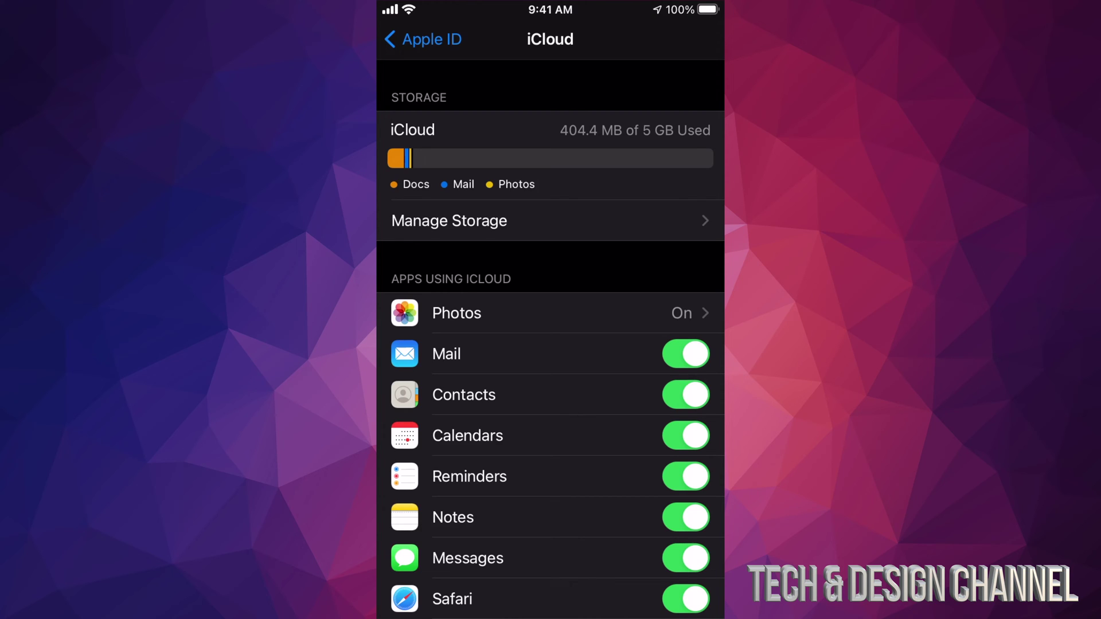
# Find Home in the Apps Using iCloud list and switch off its iCloud sync.
pyautogui.scroll(-5, 550, 344)
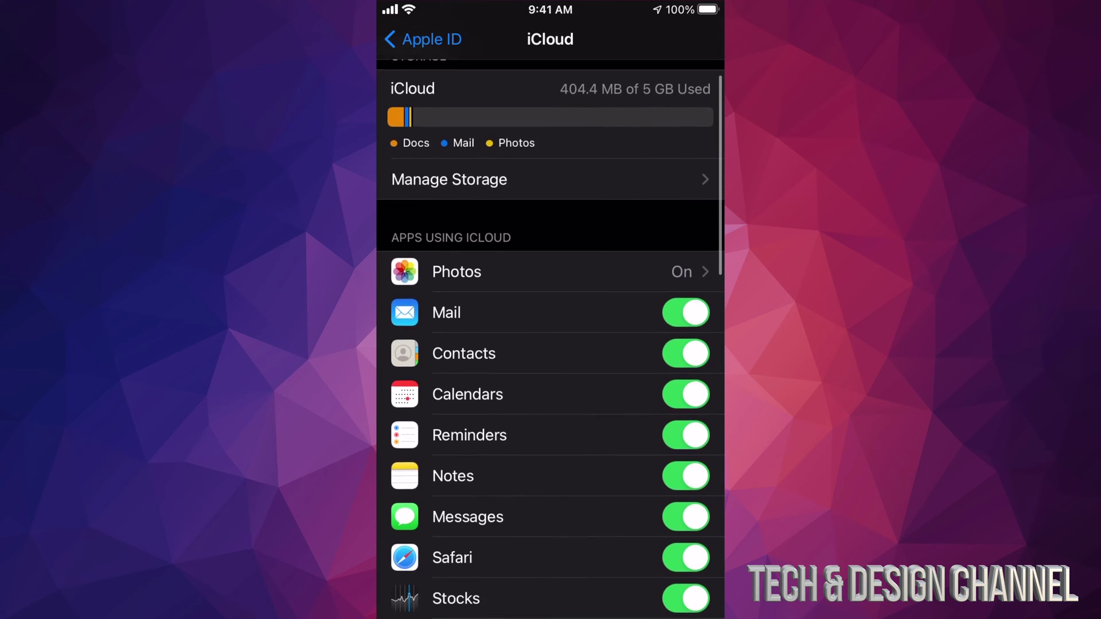
pyautogui.scroll(-4, 551, 344)
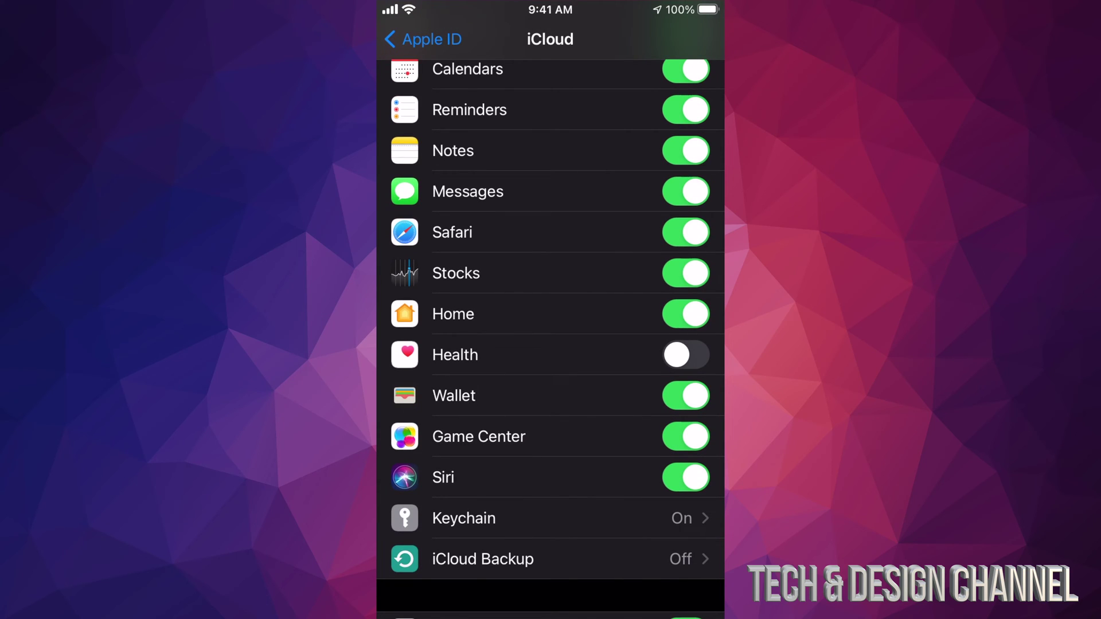
pyautogui.scroll(4, 551, 344)
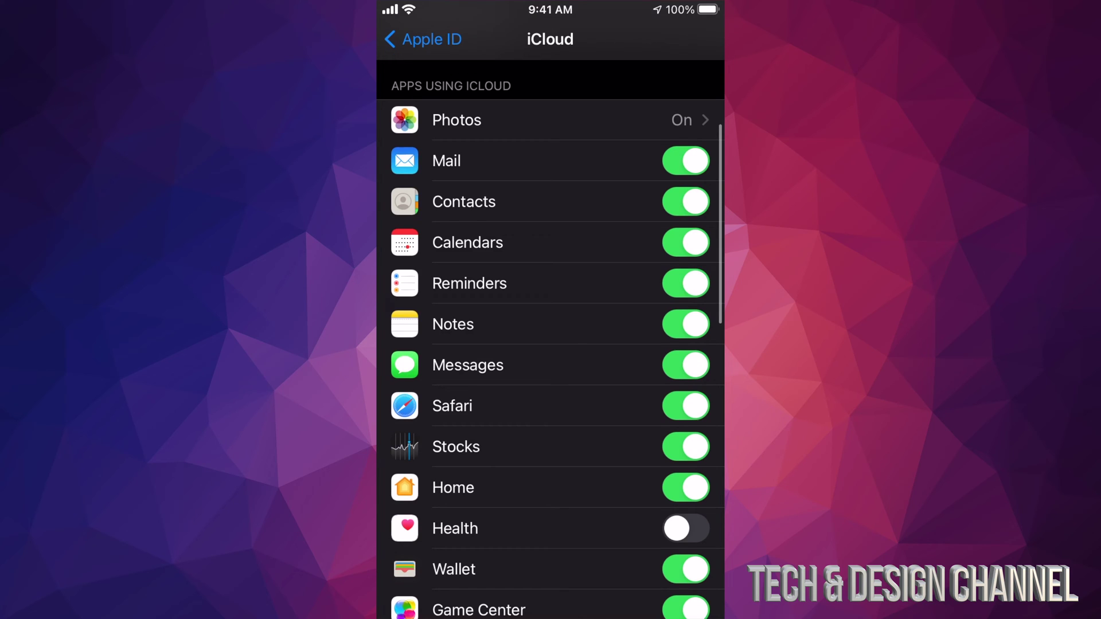
pyautogui.scroll(1, 551, 344)
pyautogui.scroll(3, 551, 344)
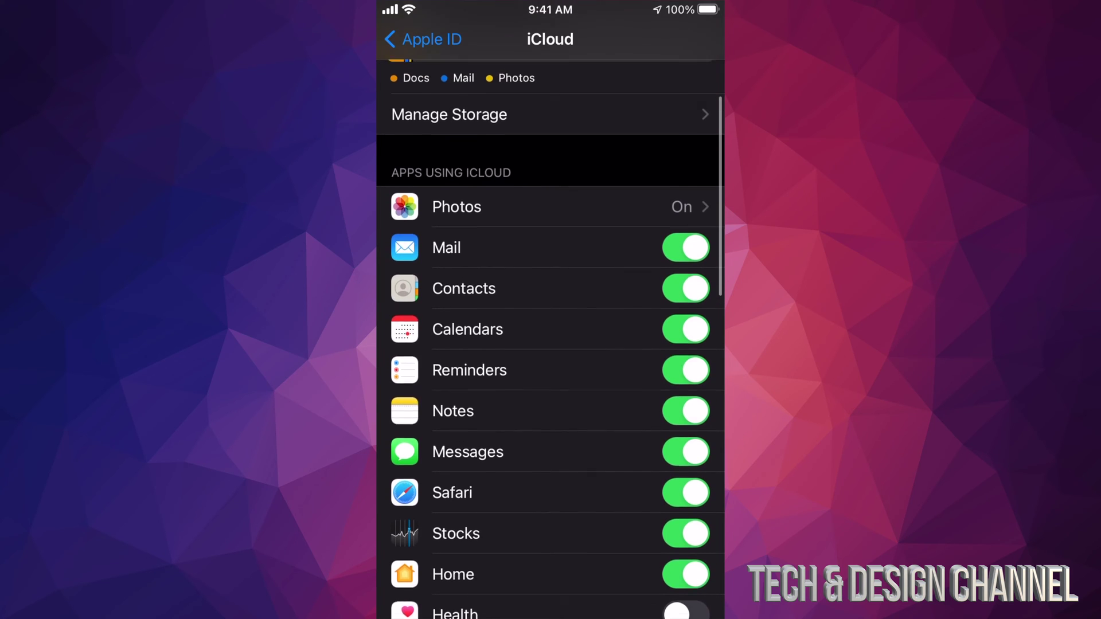
pyautogui.scroll(3, 550, 344)
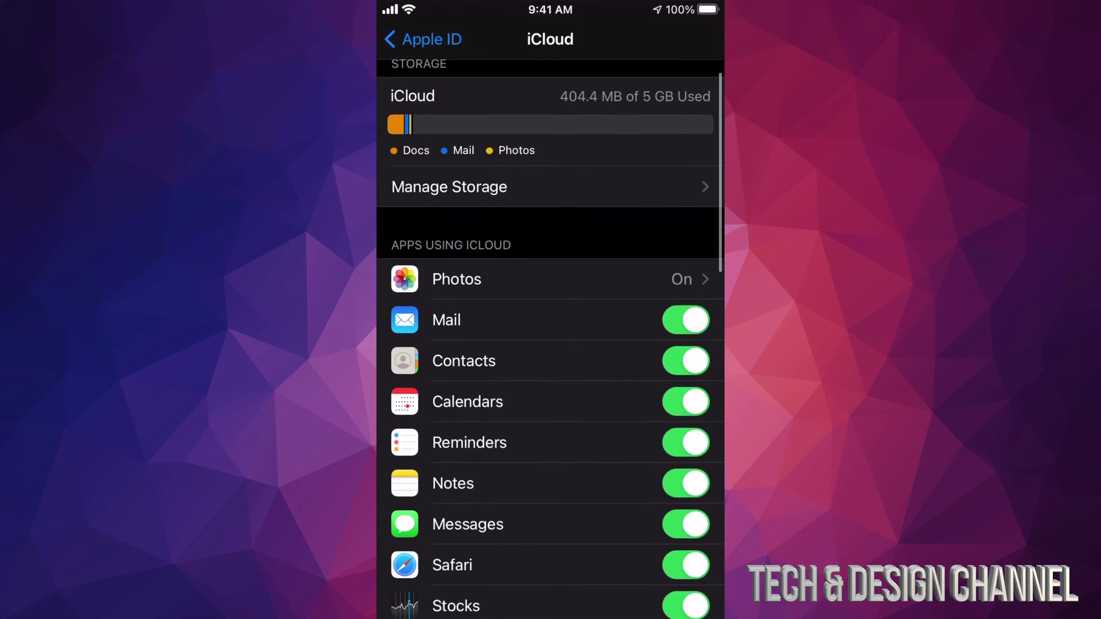
pyautogui.scroll(-2, 551, 344)
pyautogui.scroll(-4, 550, 344)
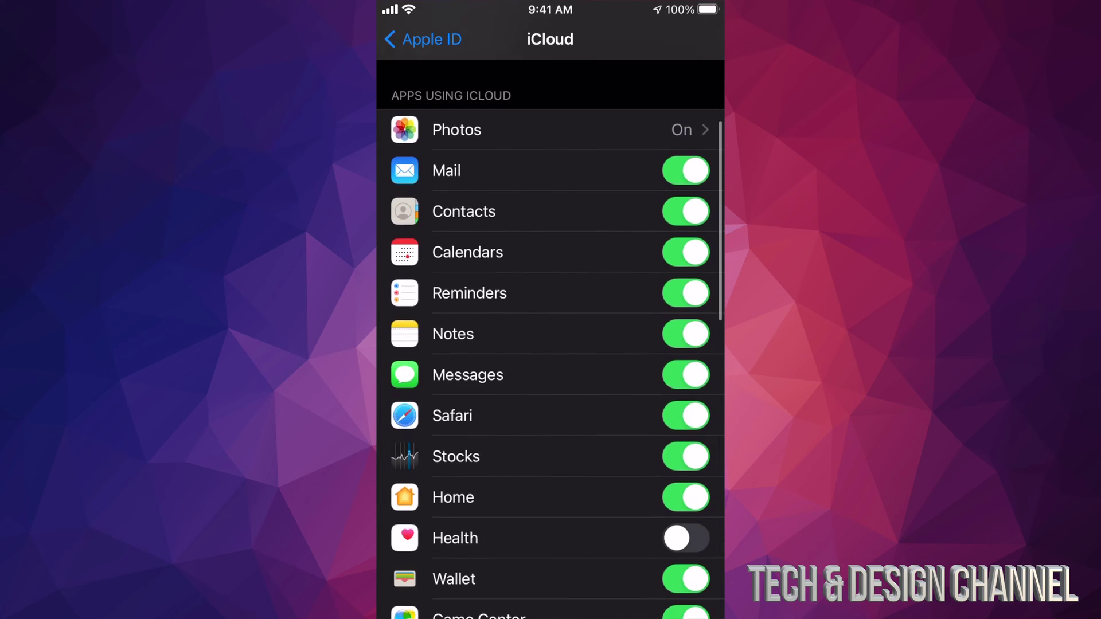
pyautogui.scroll(-2, 550, 344)
pyautogui.scroll(-2, 551, 345)
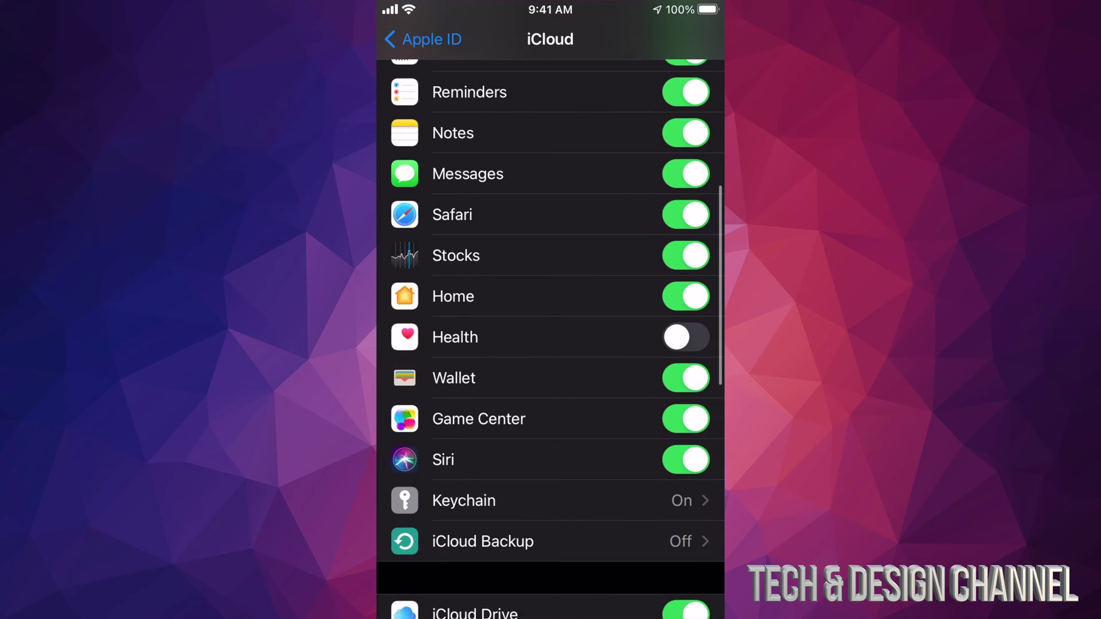
pyautogui.scroll(-1, 550, 344)
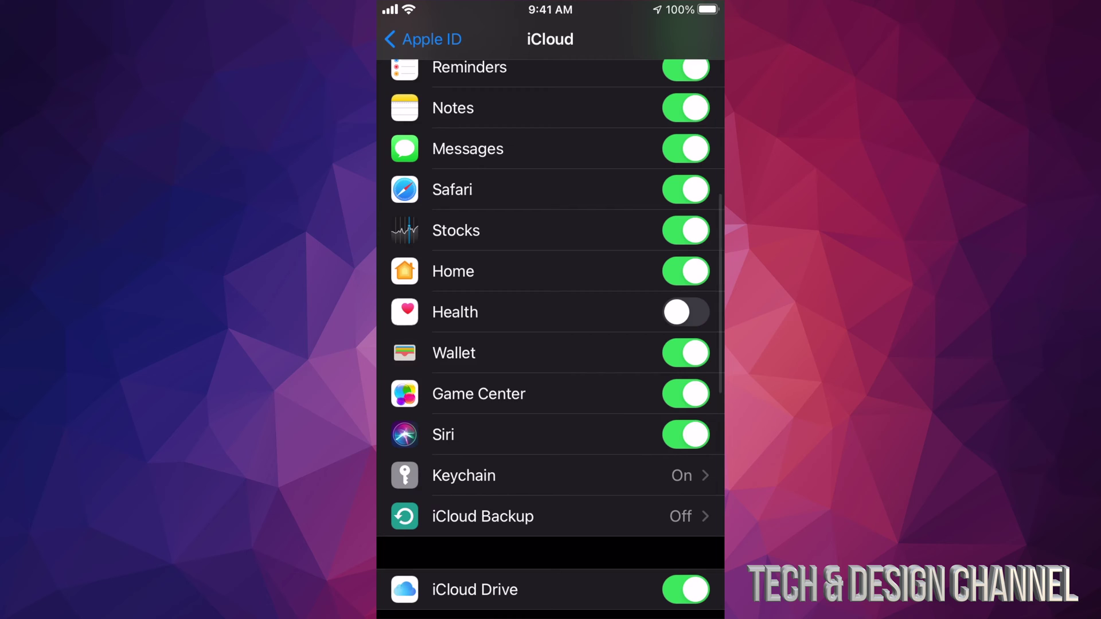
pyautogui.scroll(2, 551, 338)
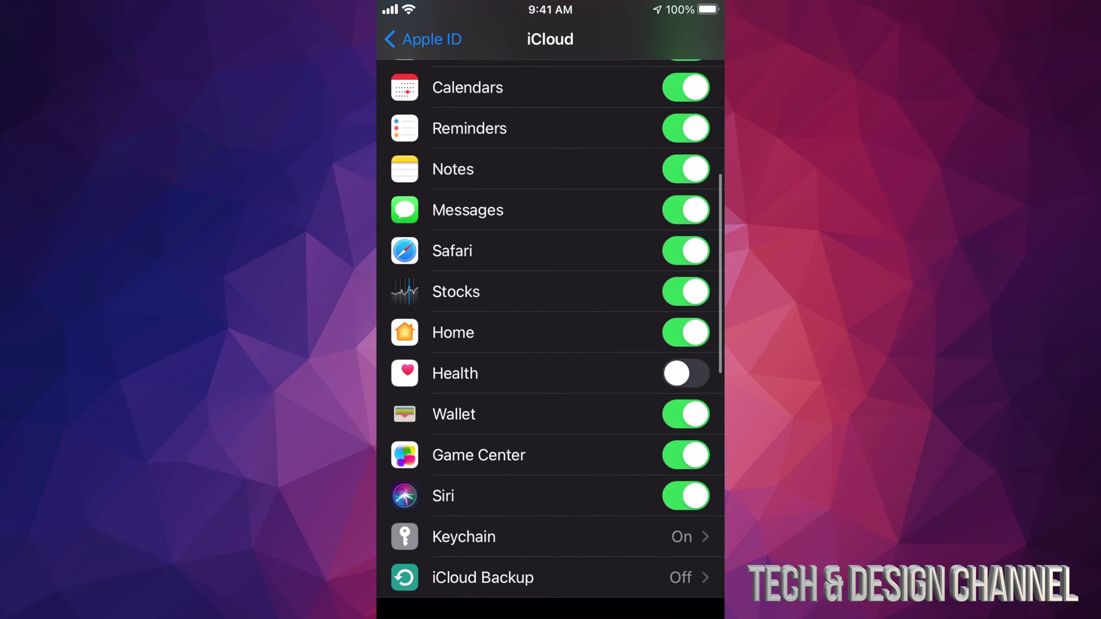
pyautogui.click(686, 333)
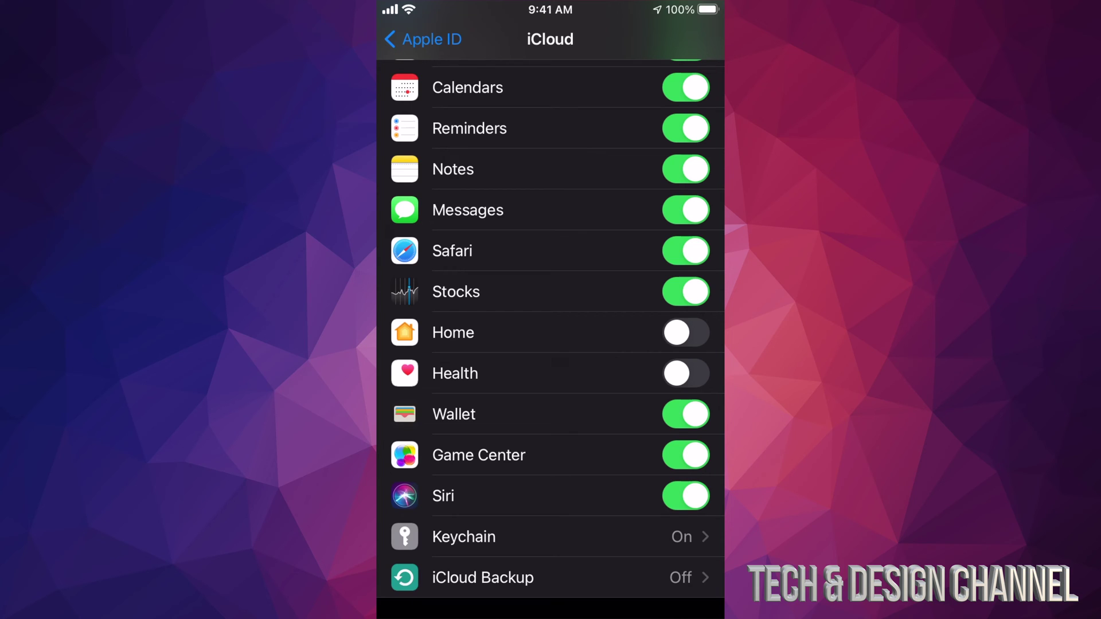
# Switch off iCloud sync for the third-party app Adobe Fill & Sign.
pyautogui.scroll(-5, 550, 338)
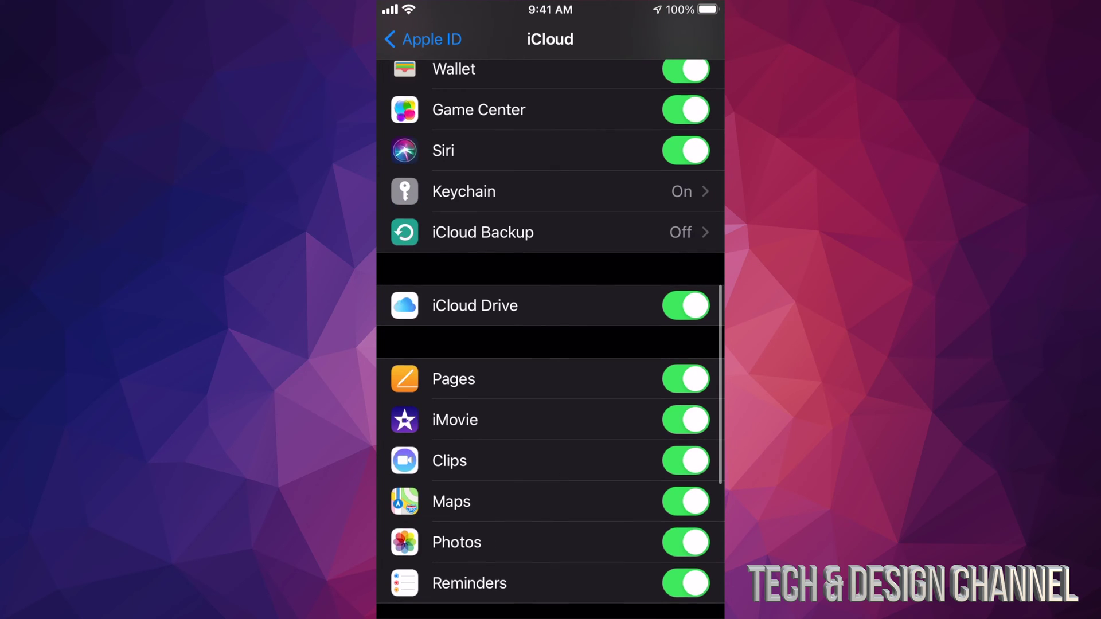
pyautogui.scroll(-3, 551, 338)
pyautogui.scroll(-2, 550, 337)
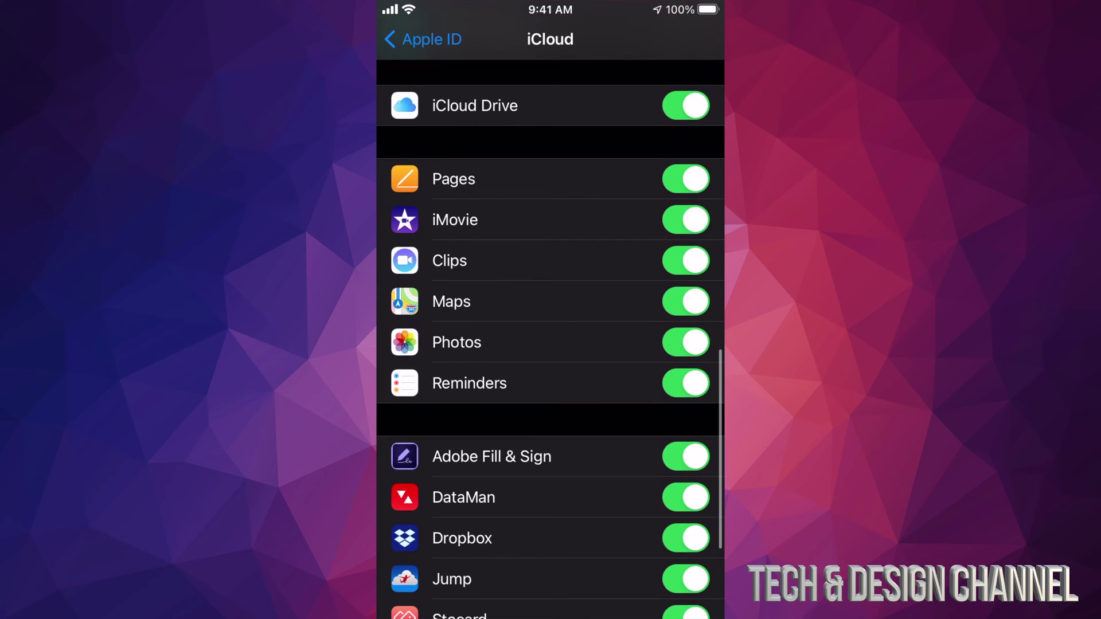
pyautogui.scroll(-2, 550, 338)
pyautogui.scroll(-5, 550, 338)
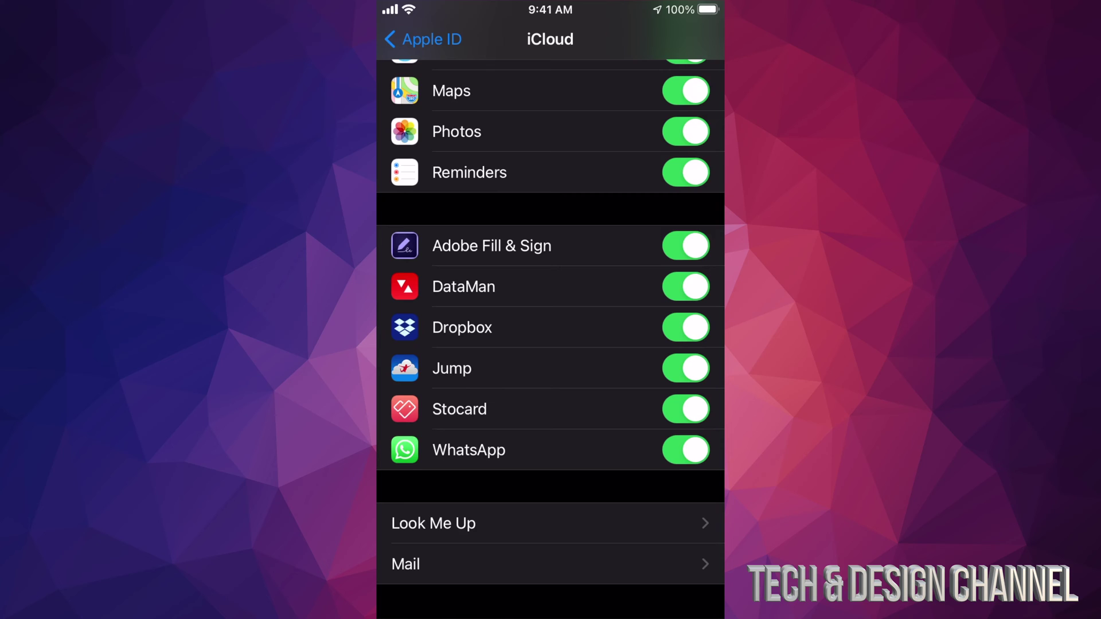
pyautogui.click(685, 245)
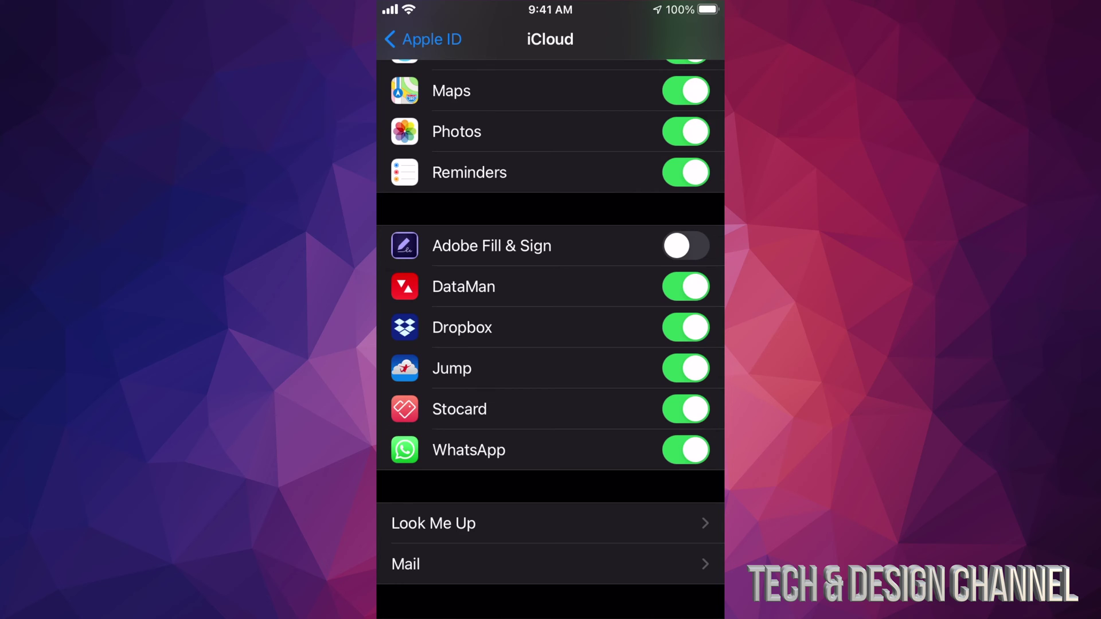
pyautogui.scroll(1, 550, 336)
# Scroll the iCloud settings list and open the iCloud Backup page.
pyautogui.scroll(-1, 550, 335)
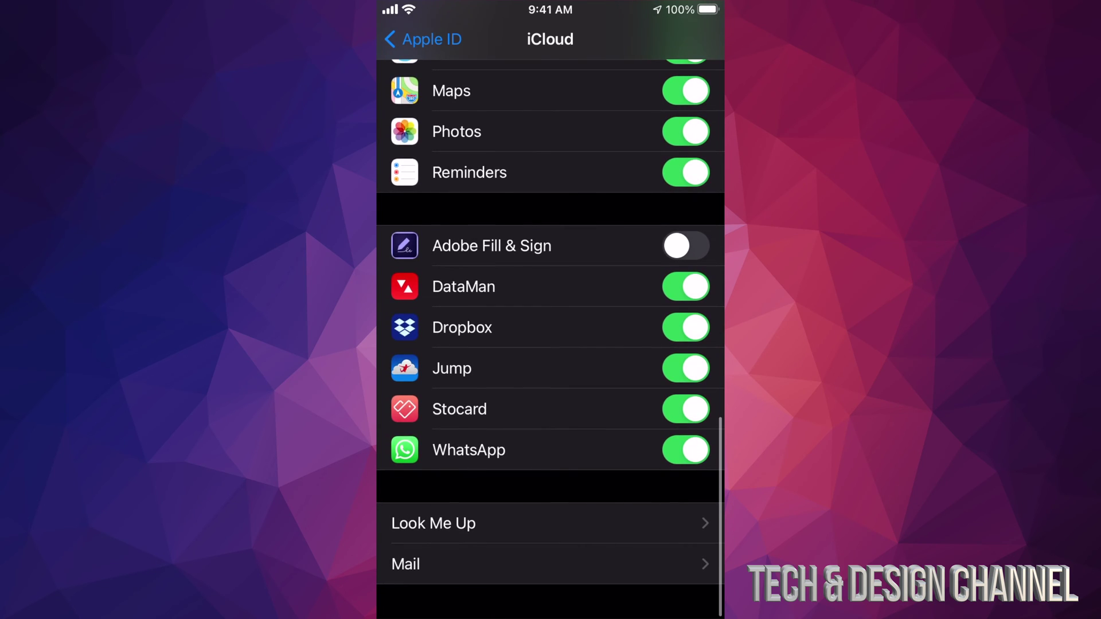
pyautogui.scroll(4, 551, 335)
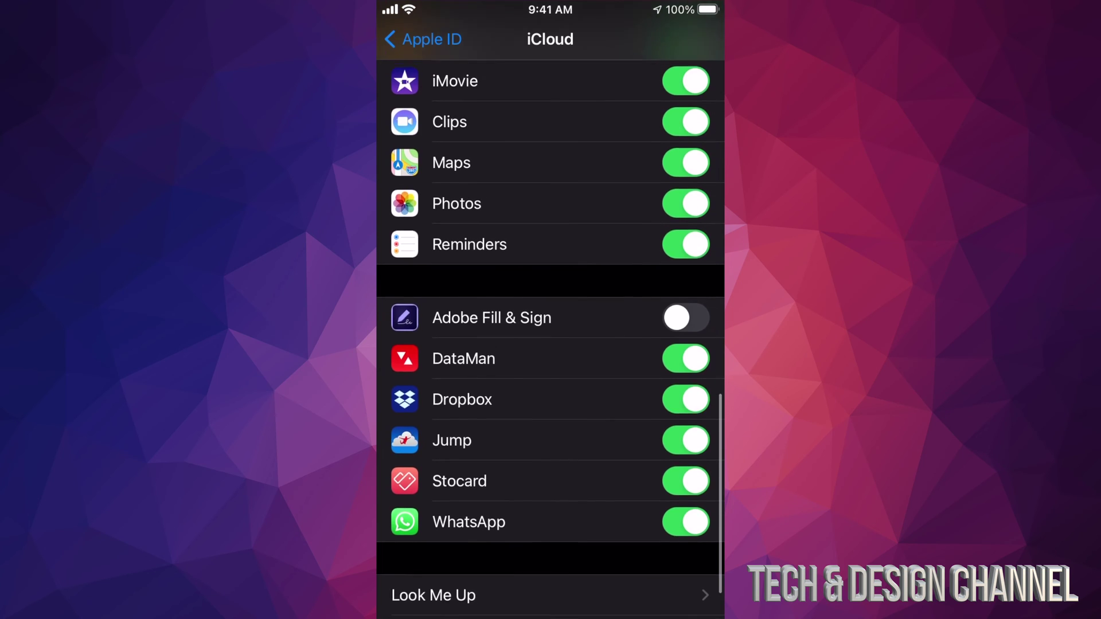
pyautogui.scroll(2, 551, 335)
pyautogui.scroll(3, 550, 335)
pyautogui.scroll(3, 550, 336)
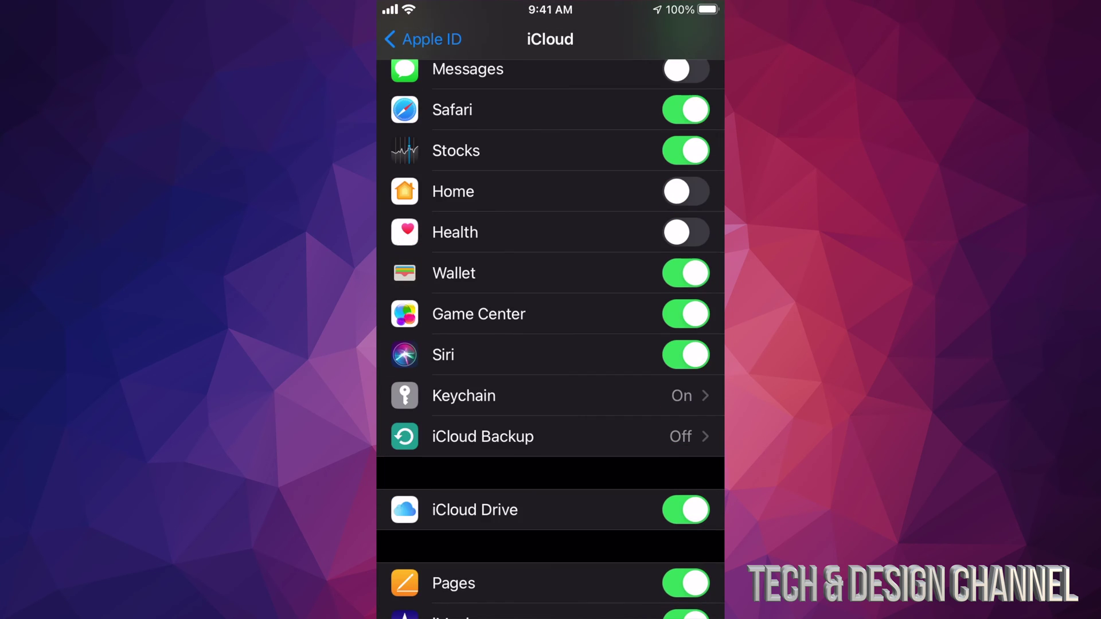
pyautogui.scroll(-1, 551, 336)
pyautogui.scroll(-1, 551, 336)
pyautogui.scroll(-1, 551, 335)
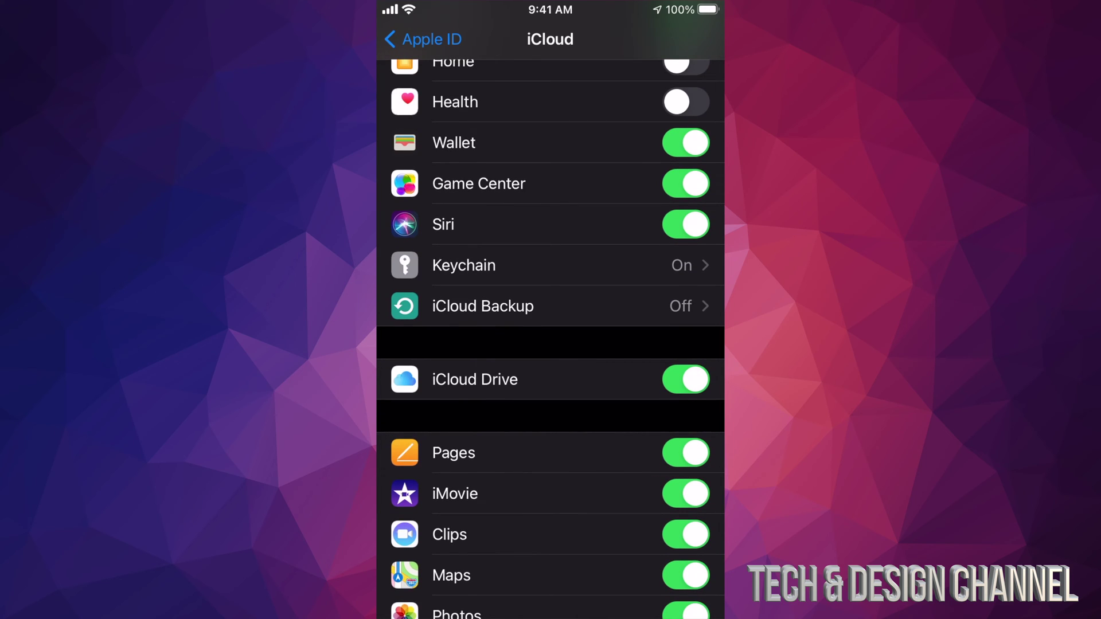
pyautogui.click(483, 306)
# Switch the iCloud Backup toggle on and start Back Up Now.
pyautogui.click(685, 132)
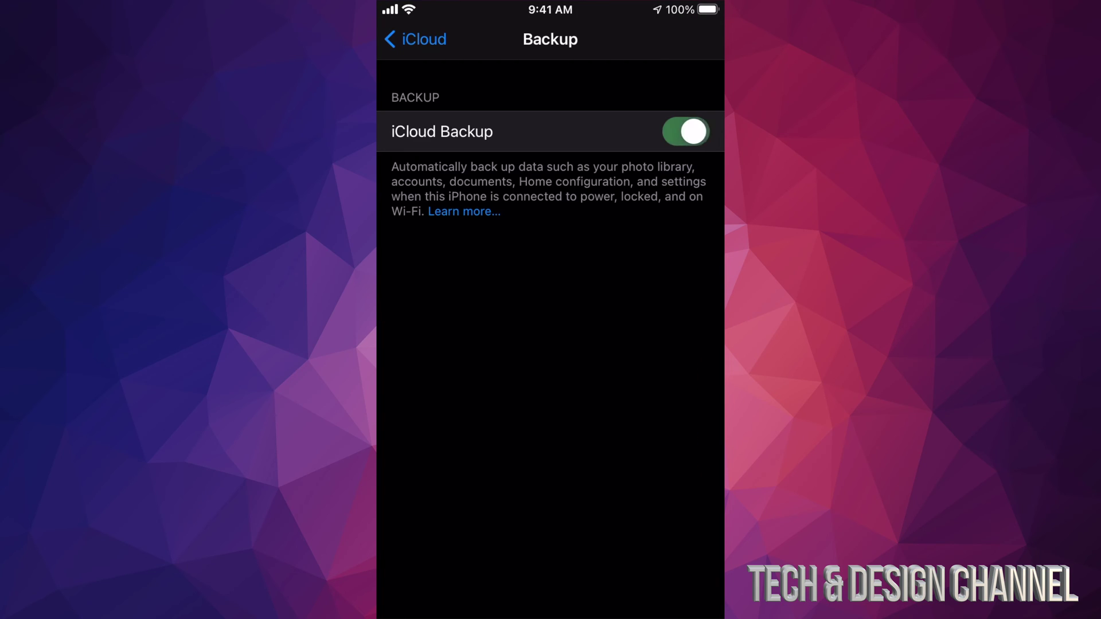
pyautogui.click(424, 263)
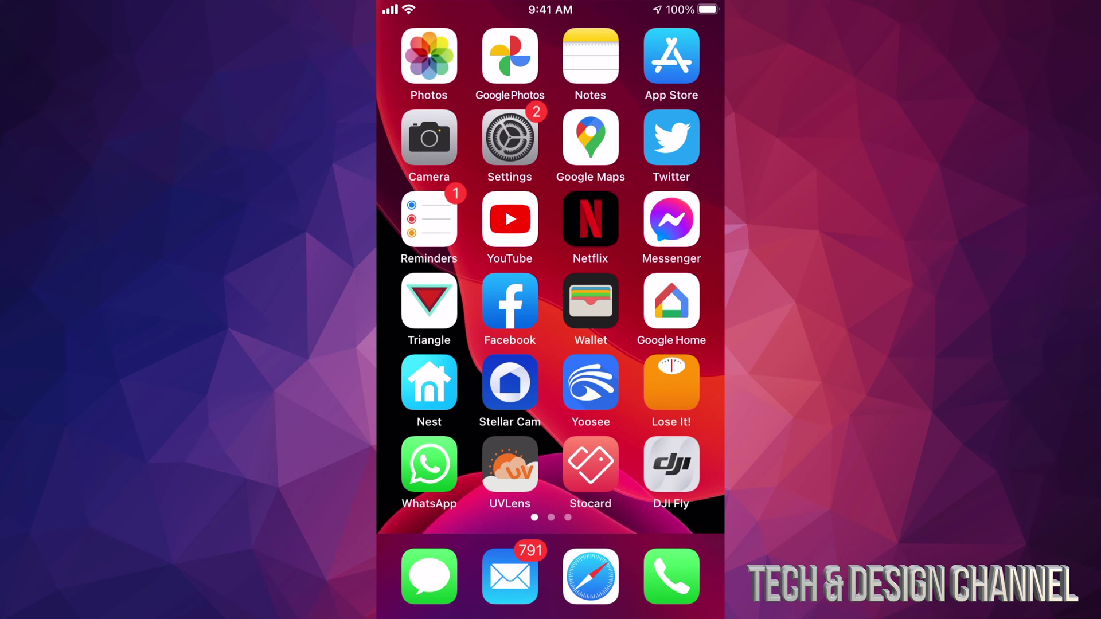
# Check Google Photos, then go back to the iCloud Photos sync settings.
pyautogui.click(509, 56)
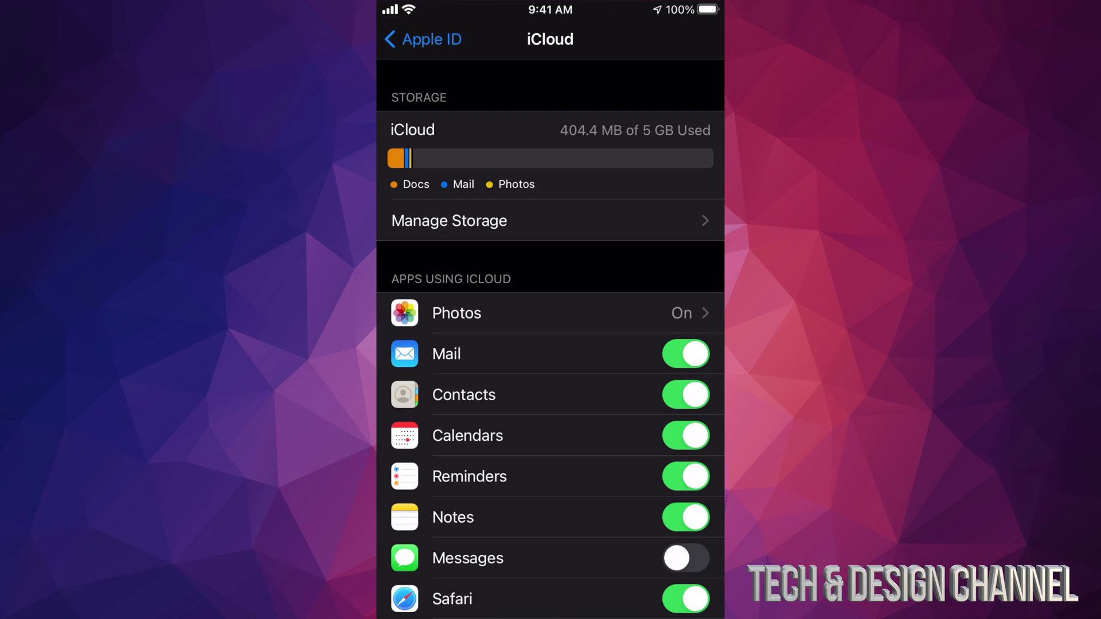
pyautogui.click(456, 313)
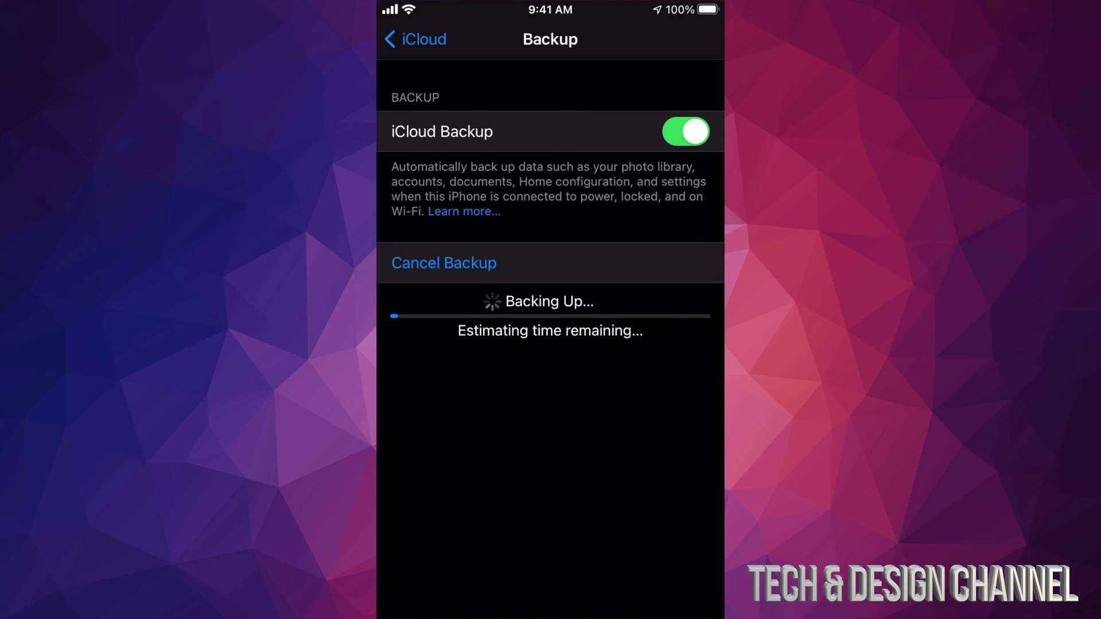
# Scroll to the top of the iCloud page showing 404.4 MB of 5 GB used.
pyautogui.scroll(10, 551, 338)
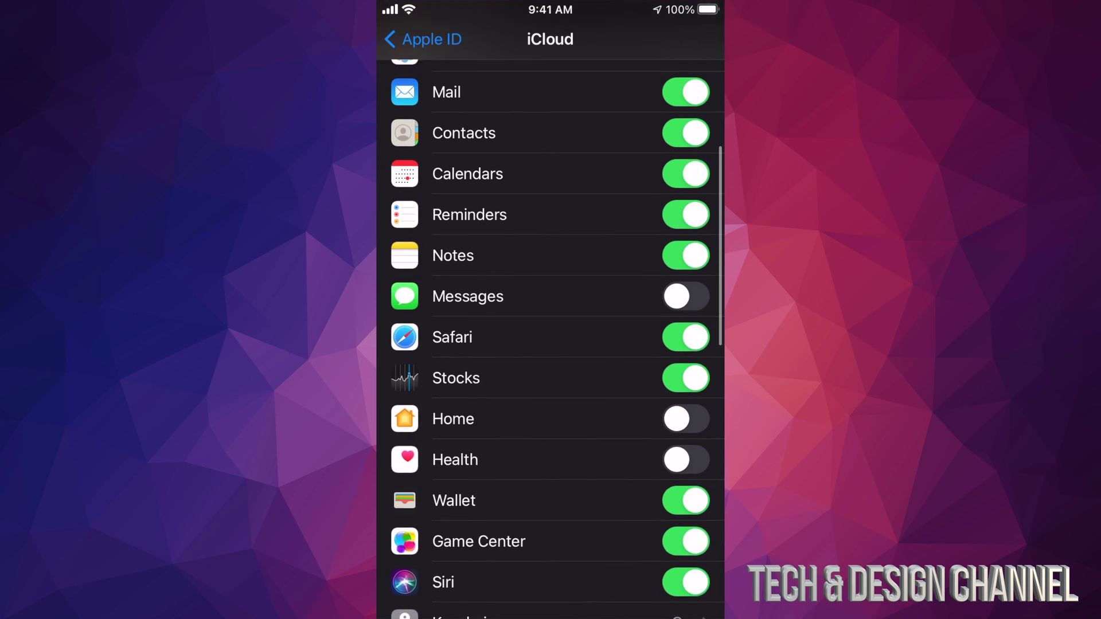